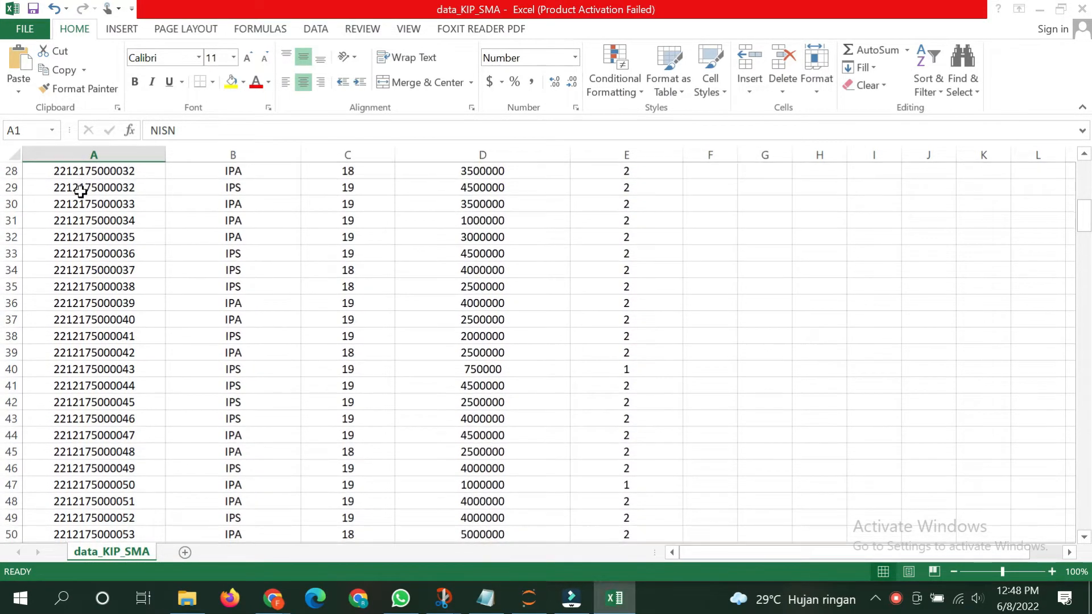
Look through the student records in the data_KIP_SMA sheet down to the last filled row.
scroll(80, 192, down, 5)
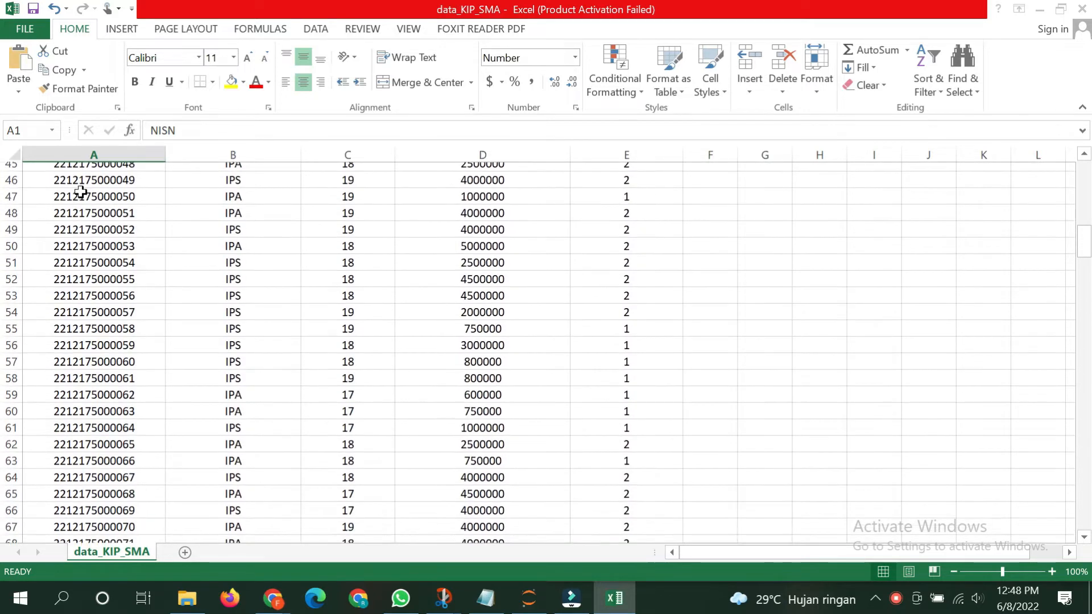
scroll(80, 192, down, 6)
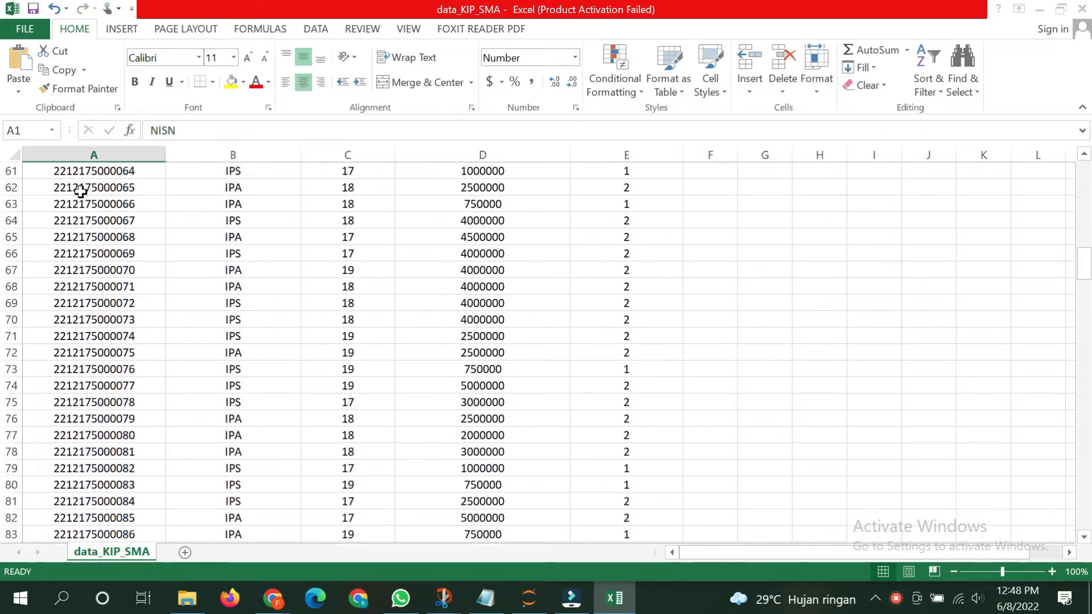
scroll(80, 191, up, 1)
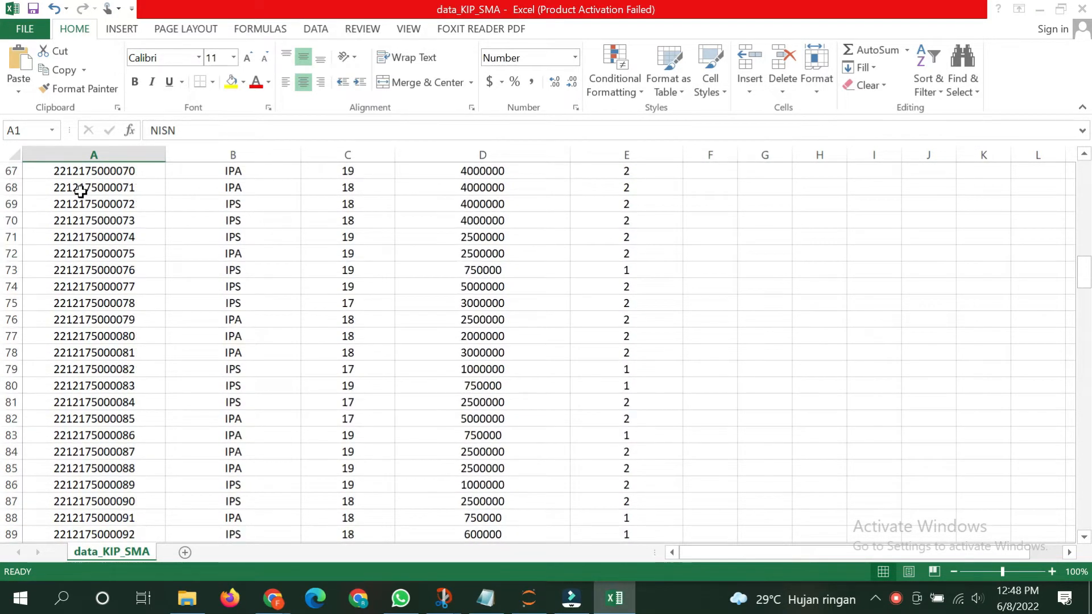
scroll(80, 192, down, 6)
scroll(81, 192, down, 10)
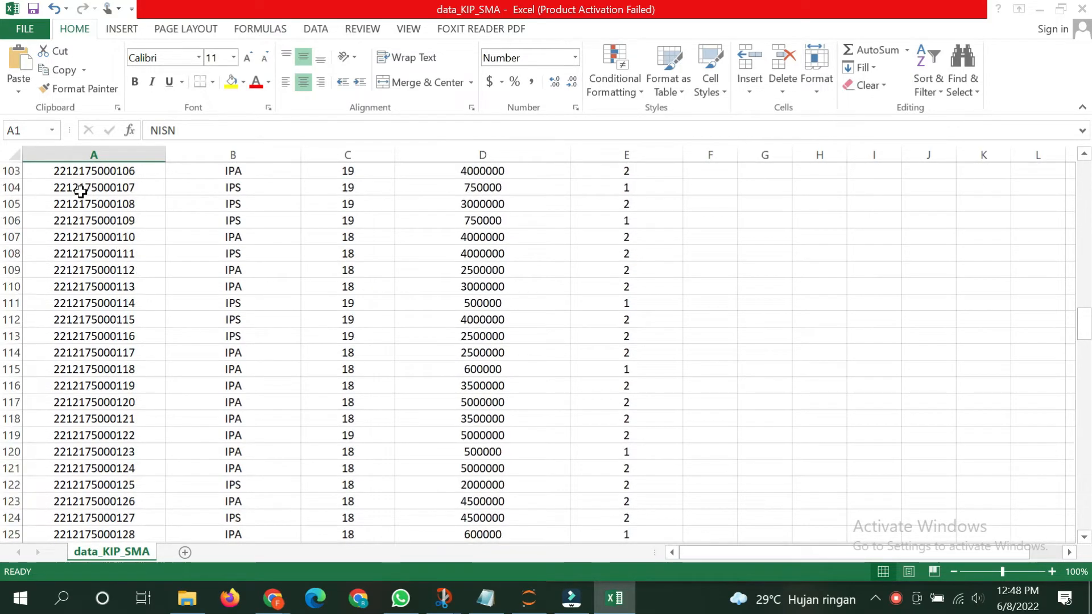
scroll(80, 192, down, 5)
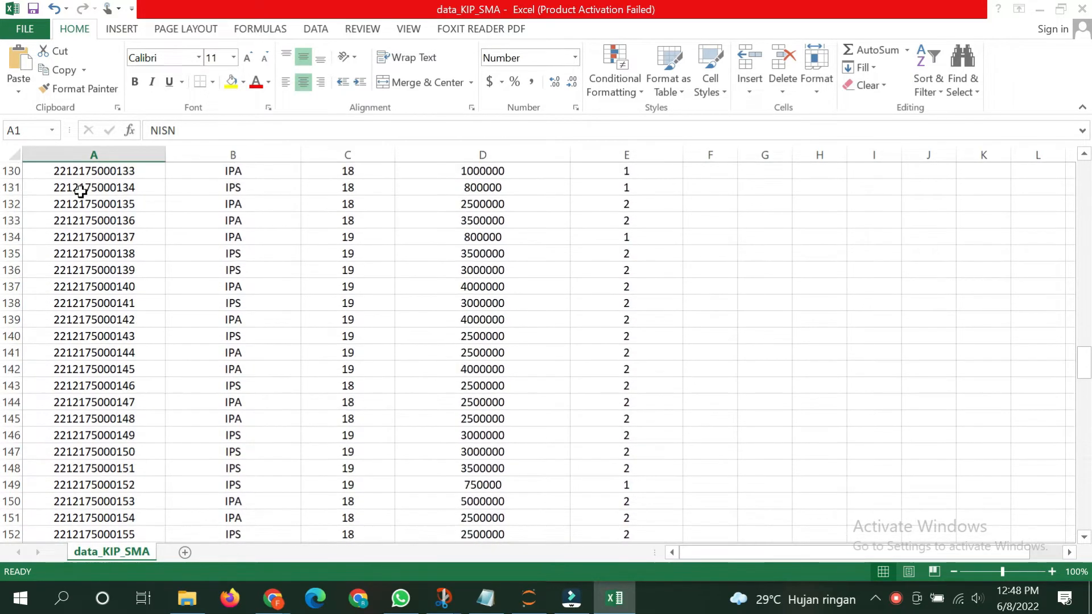
scroll(81, 191, down, 8)
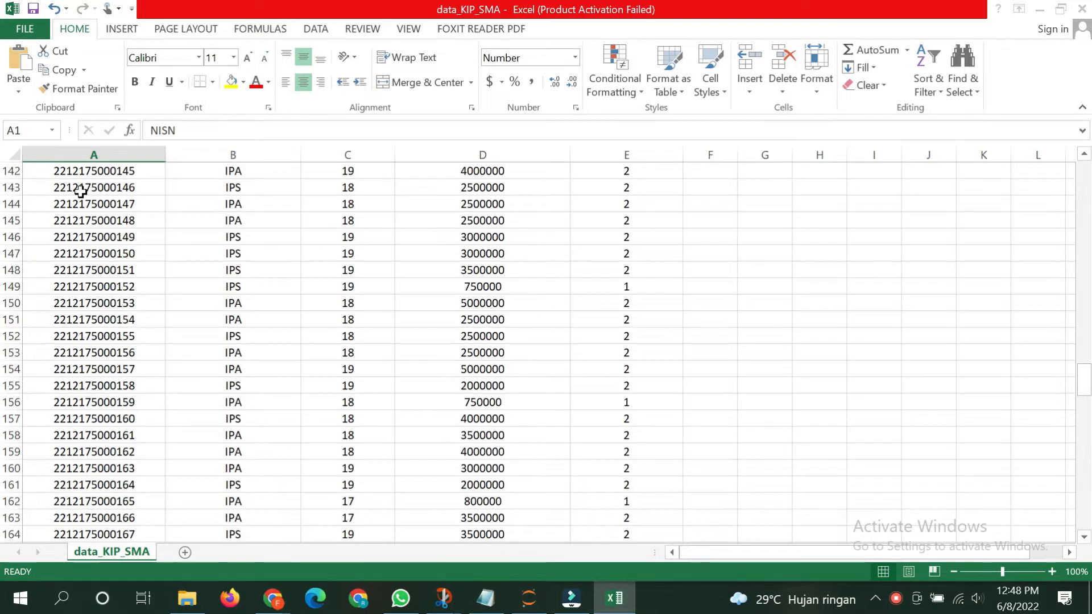
scroll(81, 192, down, 6)
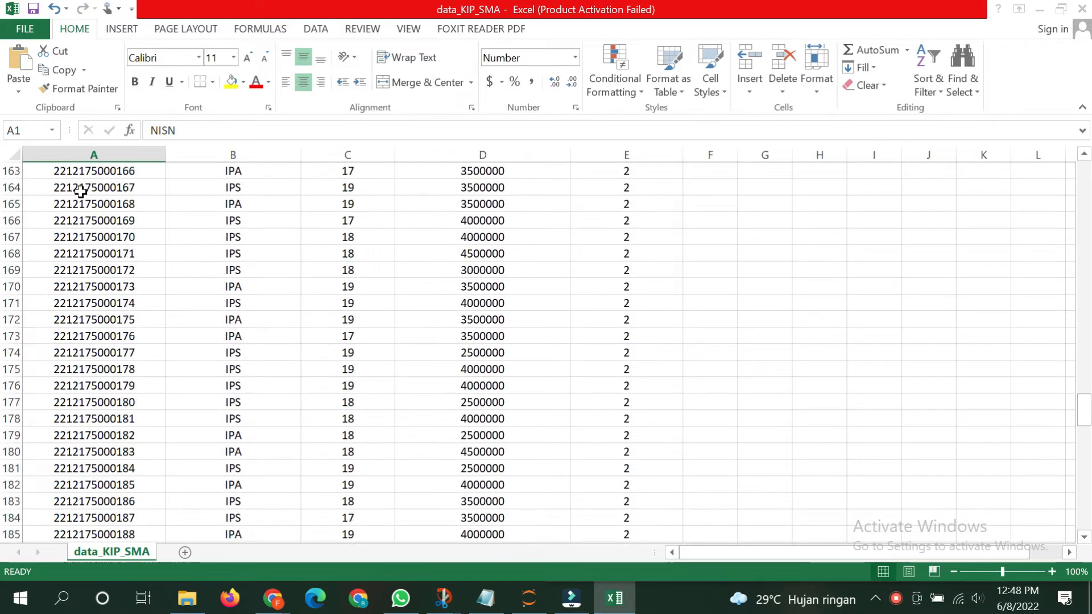
scroll(80, 191, down, 7)
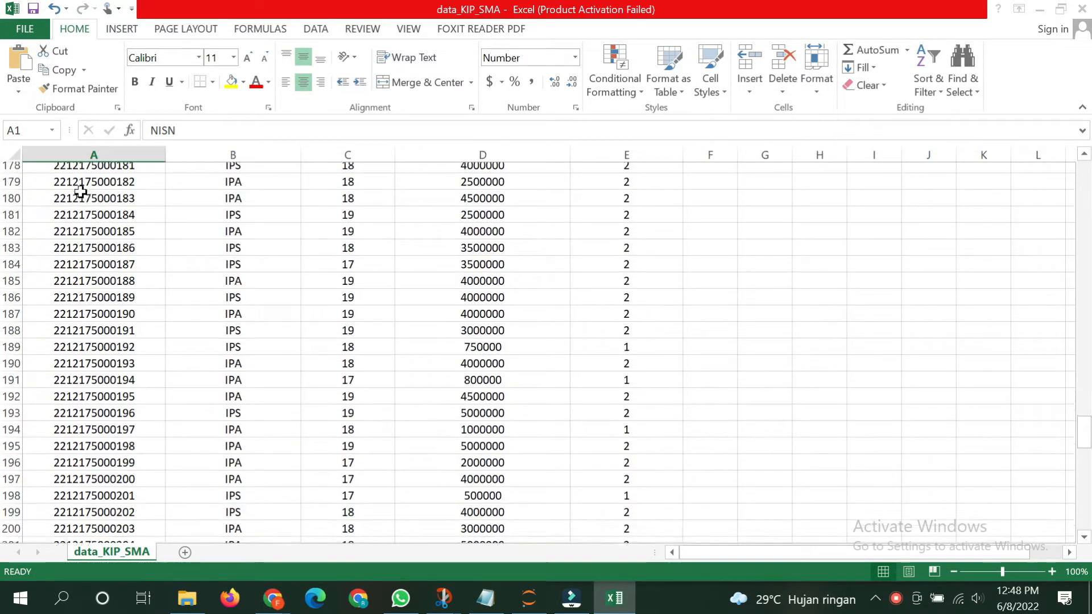
scroll(80, 192, down, 4)
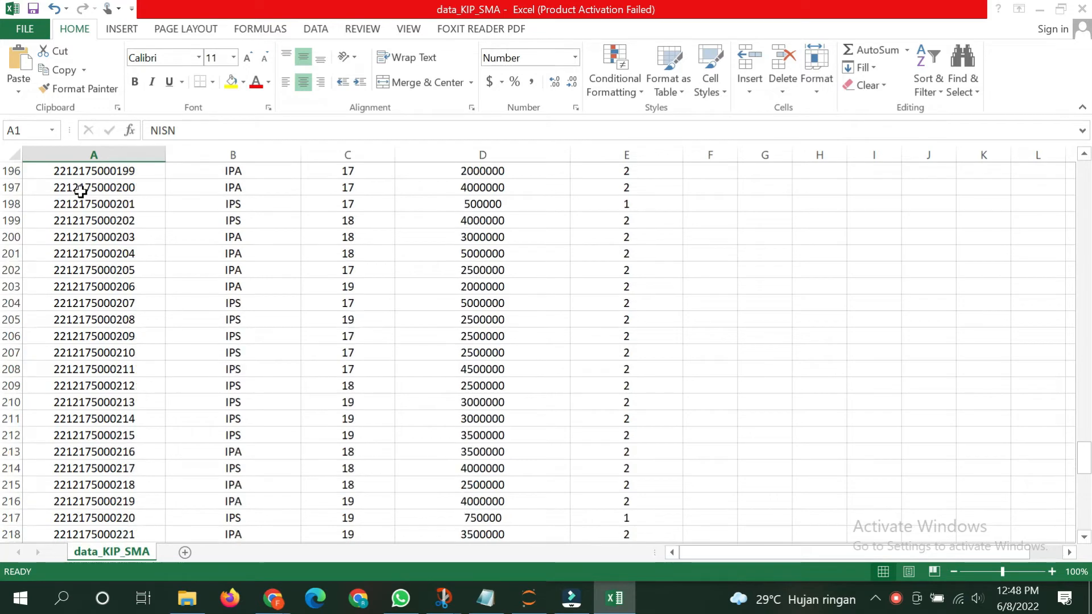
scroll(80, 192, down, 7)
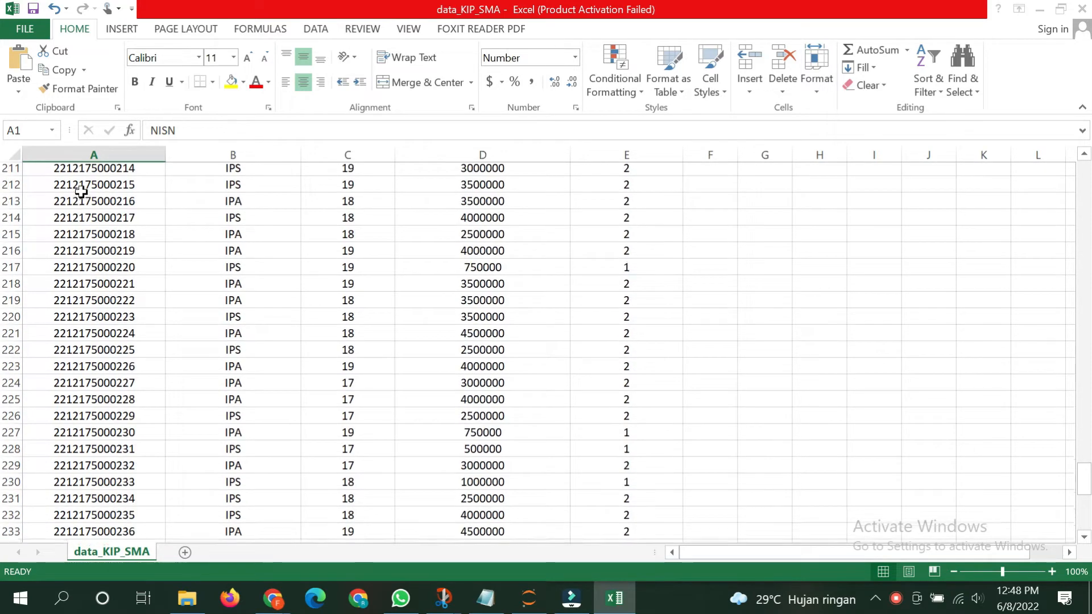
scroll(81, 192, down, 5)
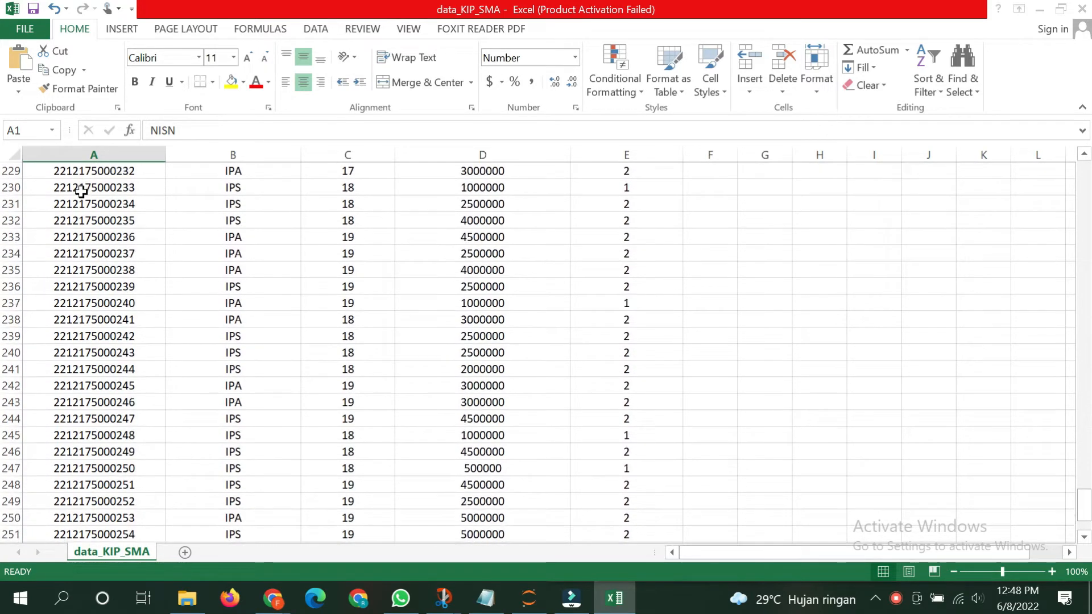
scroll(80, 191, down, 2)
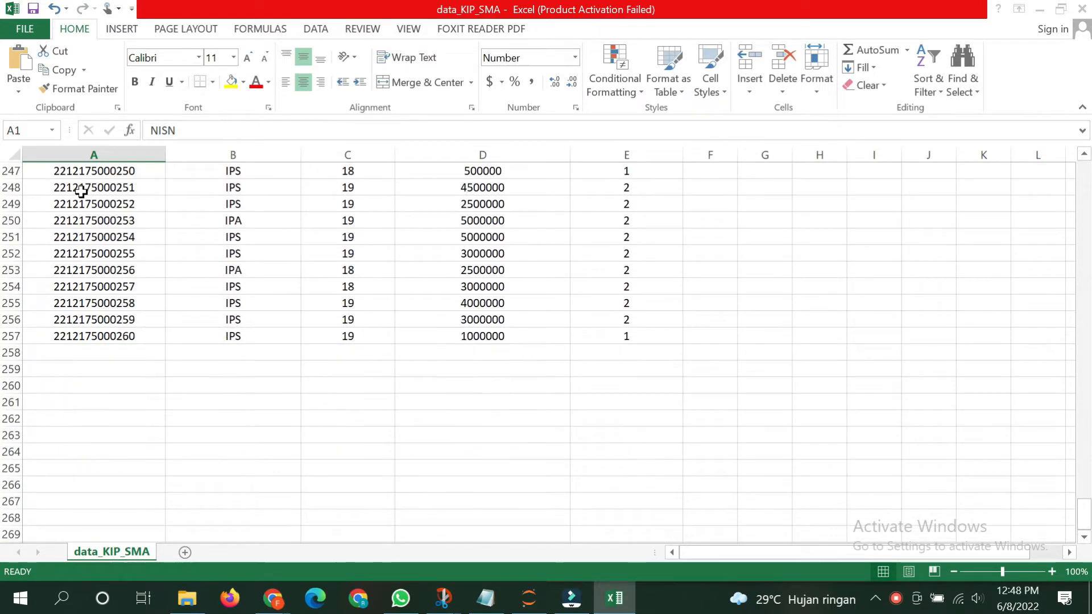
scroll(86, 188, up, 2)
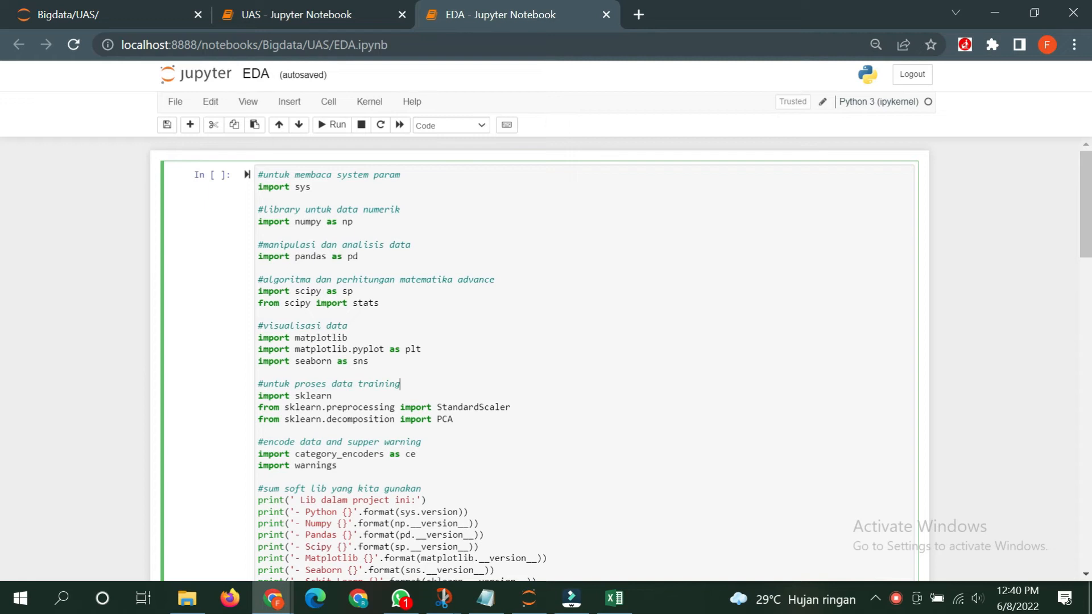
In the EDA notebook, run the first cell that imports the libraries and prints their versions.
scroll(539, 358, down, 1)
scroll(540, 358, up, 1)
click(331, 126)
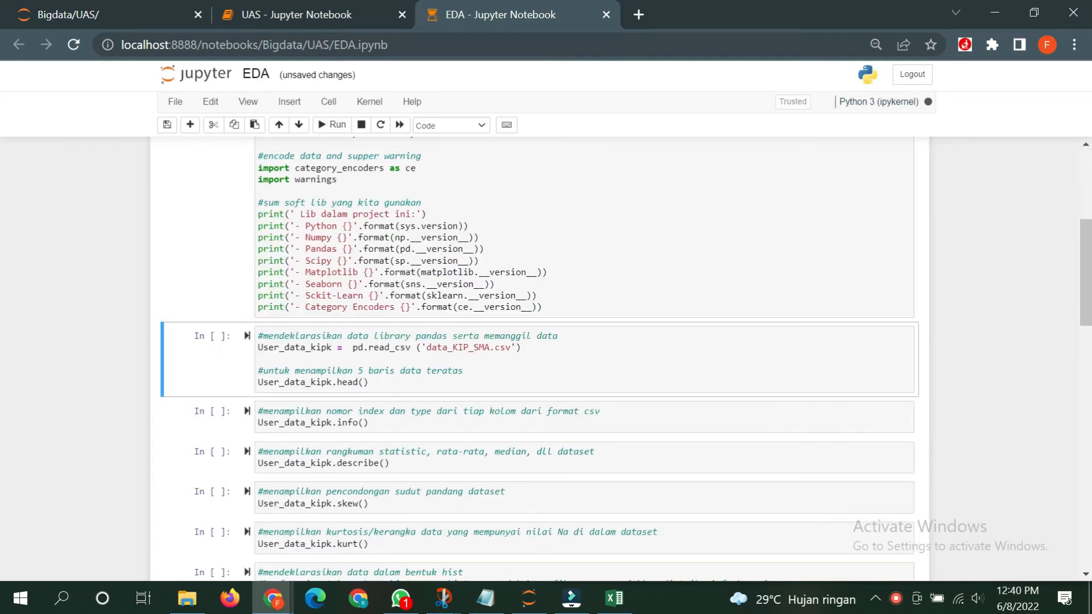
Run the cell that reads data_KIP_SMA.csv into User_data_kipk and shows its first five rows.
scroll(539, 358, down, 1)
scroll(539, 359, up, 1)
scroll(539, 359, down, 1)
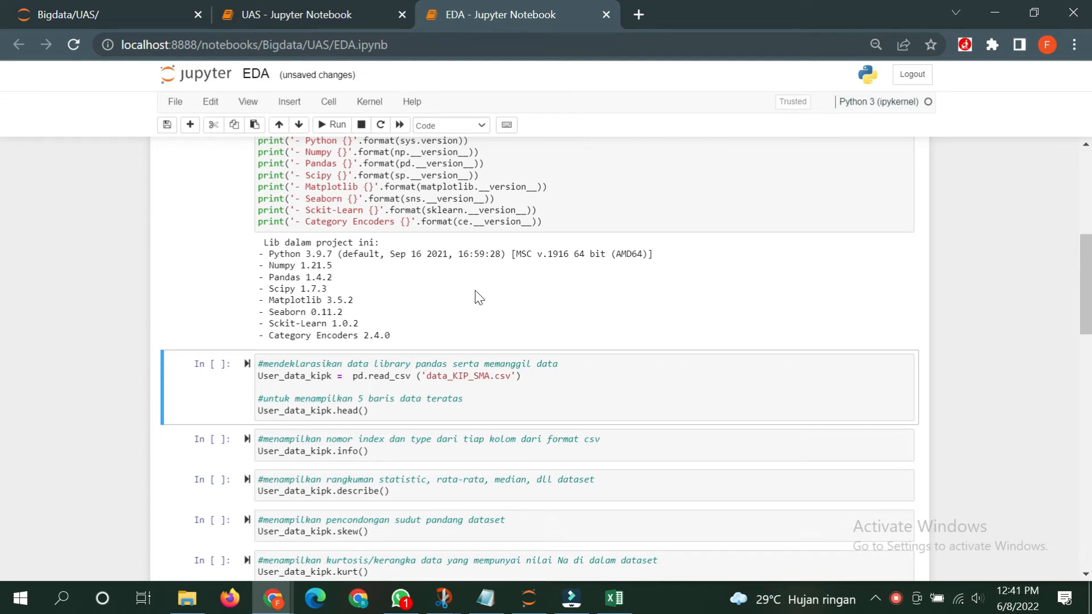
click(335, 125)
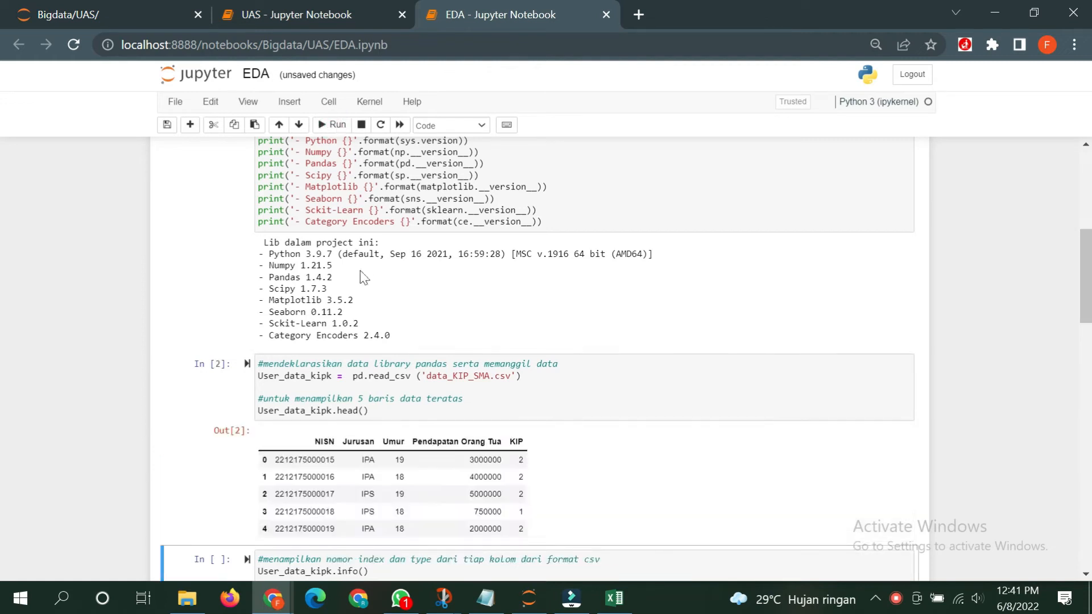
Run the info() and describe() cells for User_data_kipk to show column types and summary statistics.
scroll(364, 279, down, 3)
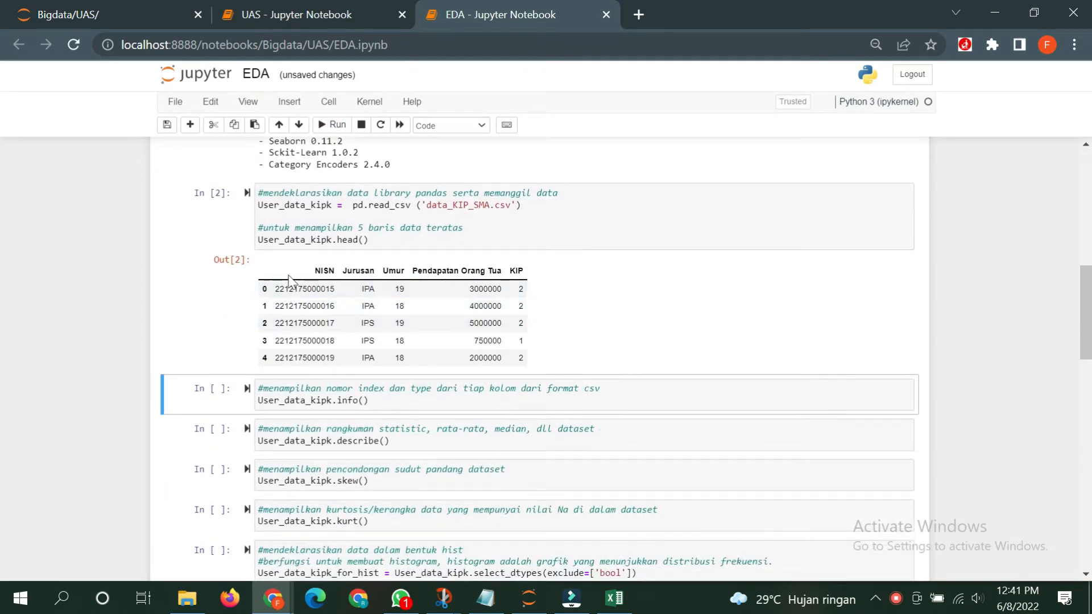
scroll(246, 341, down, 2)
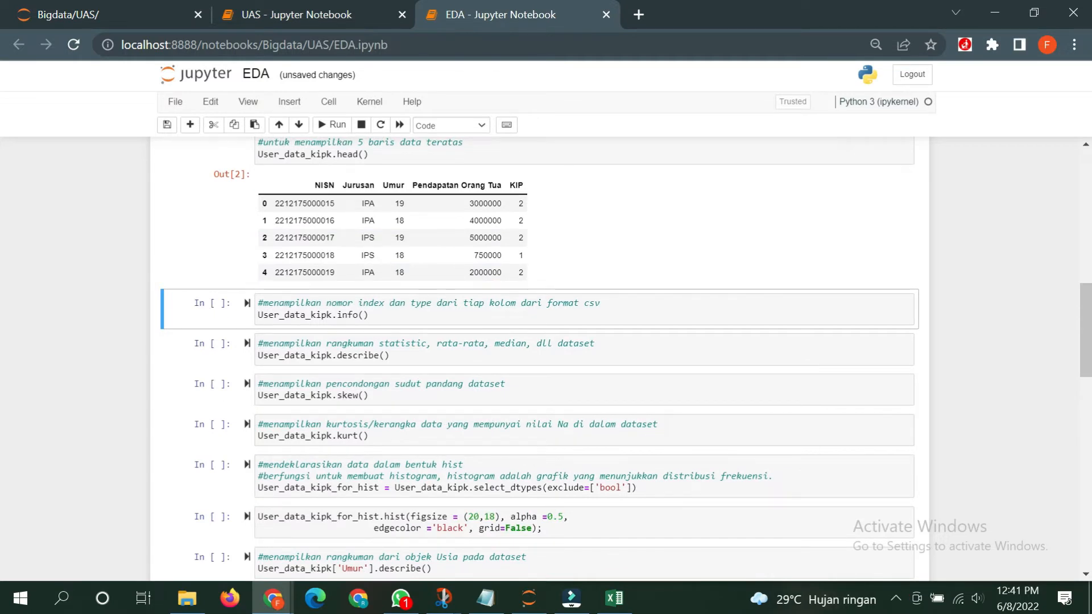
click(332, 125)
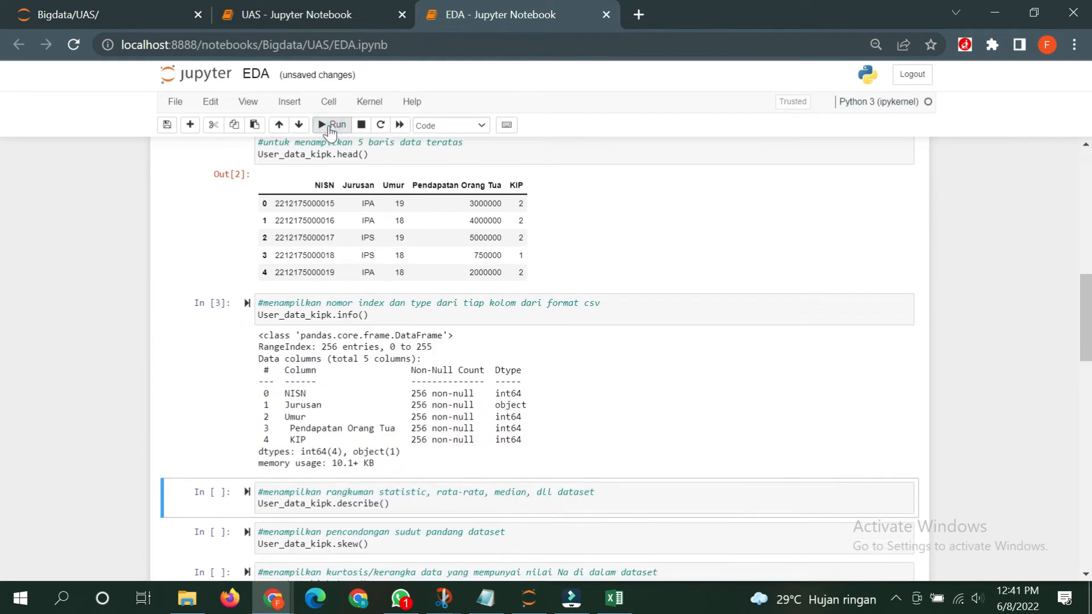
scroll(439, 370, down, 3)
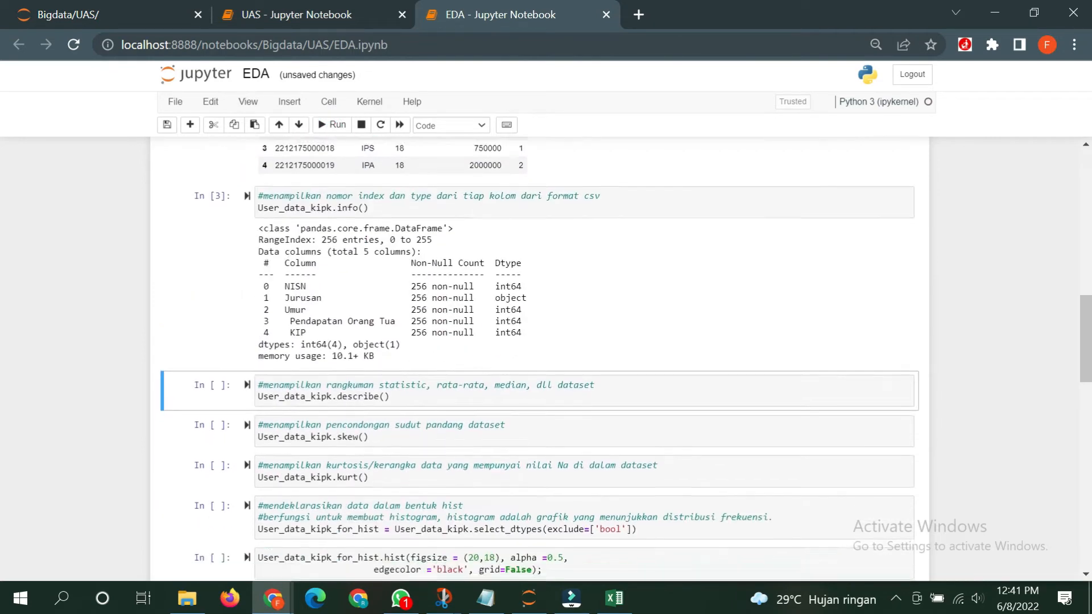
click(335, 126)
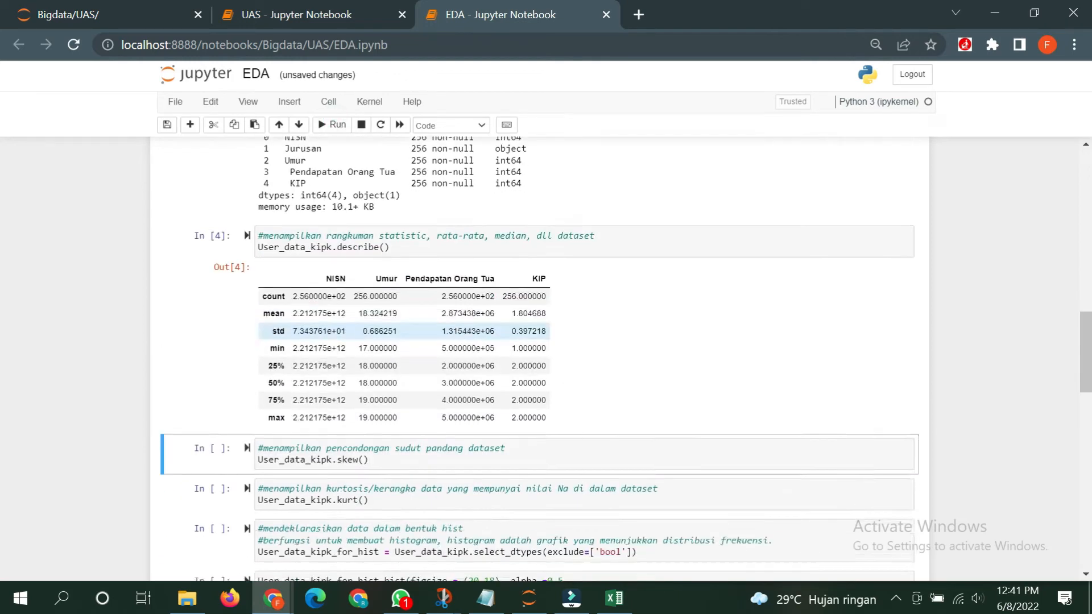
Run the skew() and kurt() cells to calculate the skewness and kurtosis of User_data_kipk.
scroll(403, 331, down, 3)
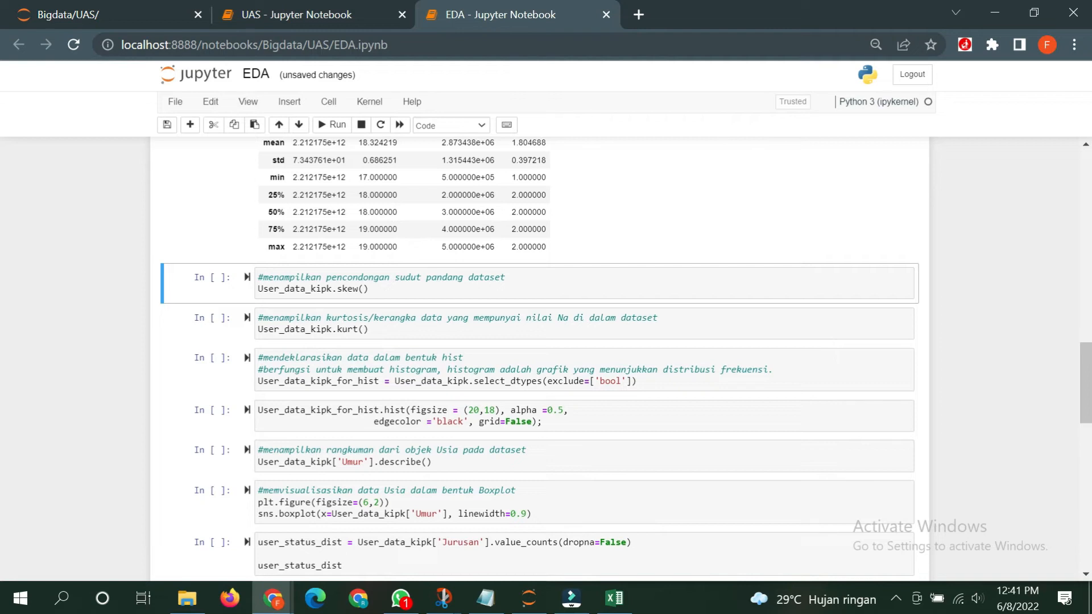
click(320, 126)
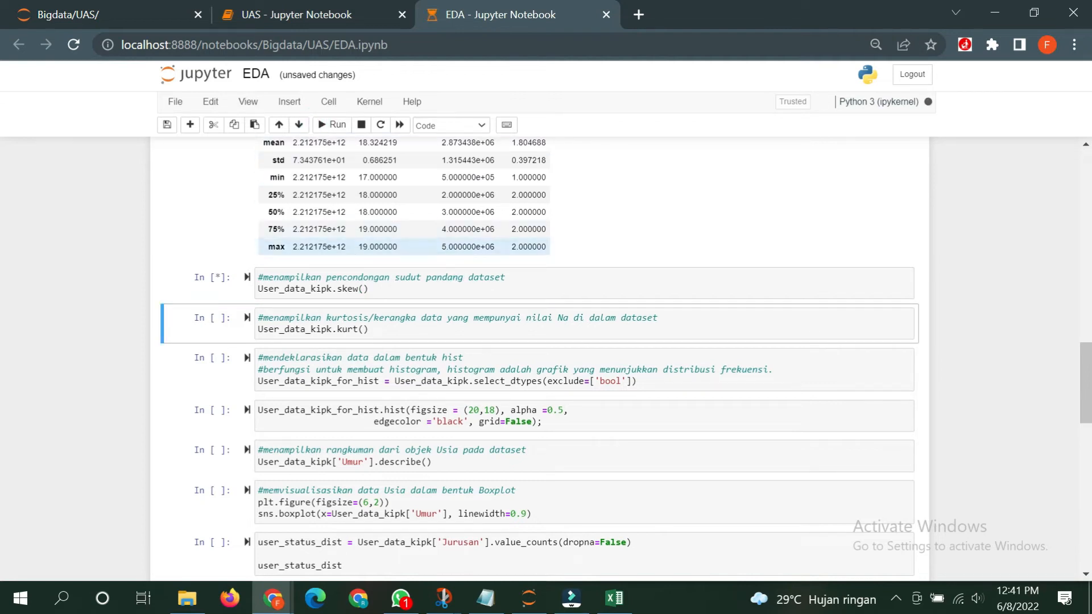
scroll(376, 304, down, 3)
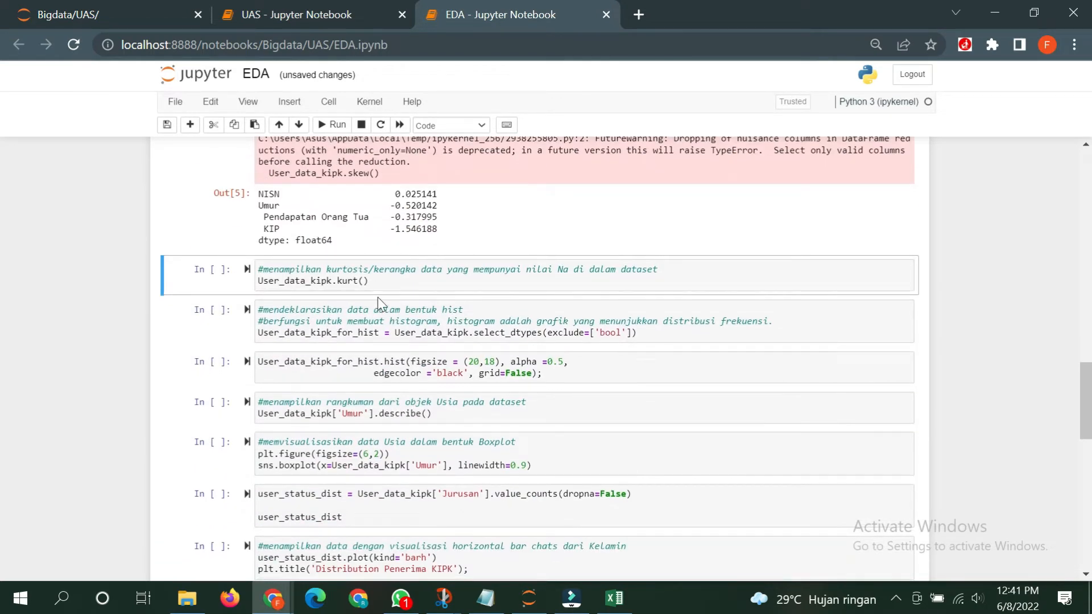
click(332, 125)
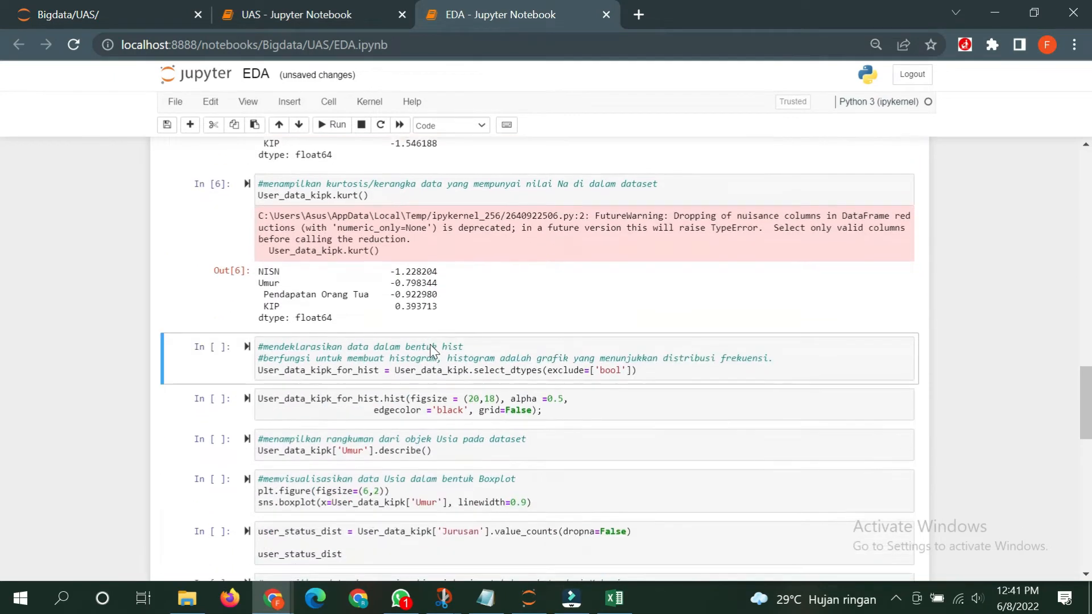
Run the cells that create User_data_kipk_for_hist without bool columns and plot its histograms.
scroll(537, 359, down, 2)
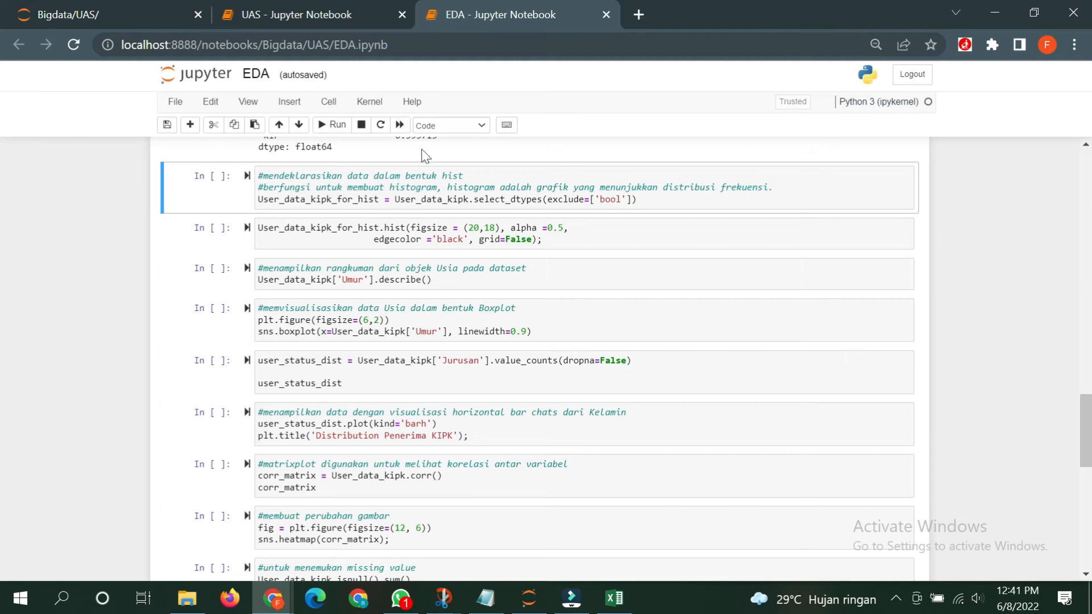
click(345, 127)
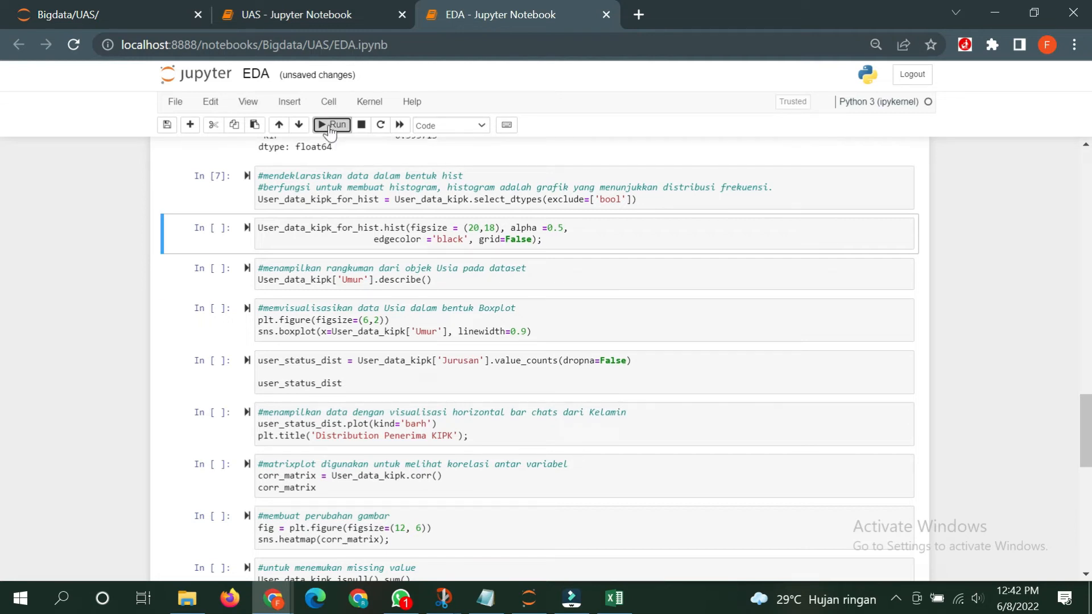
click(330, 128)
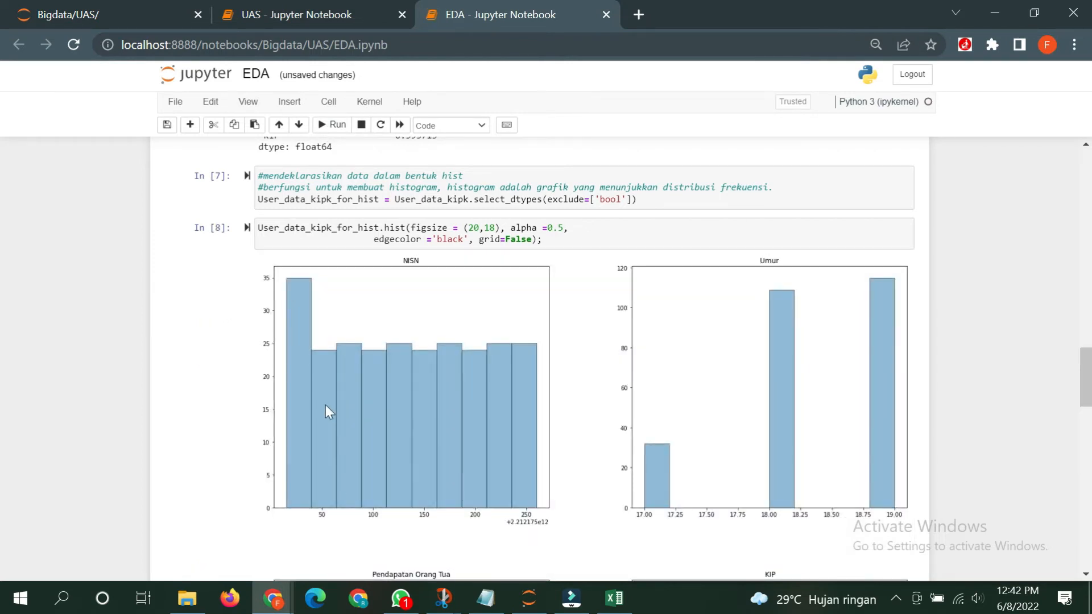
Review the histograms of all four columns and run the describe() cell for the Umur column.
scroll(474, 302, down, 1)
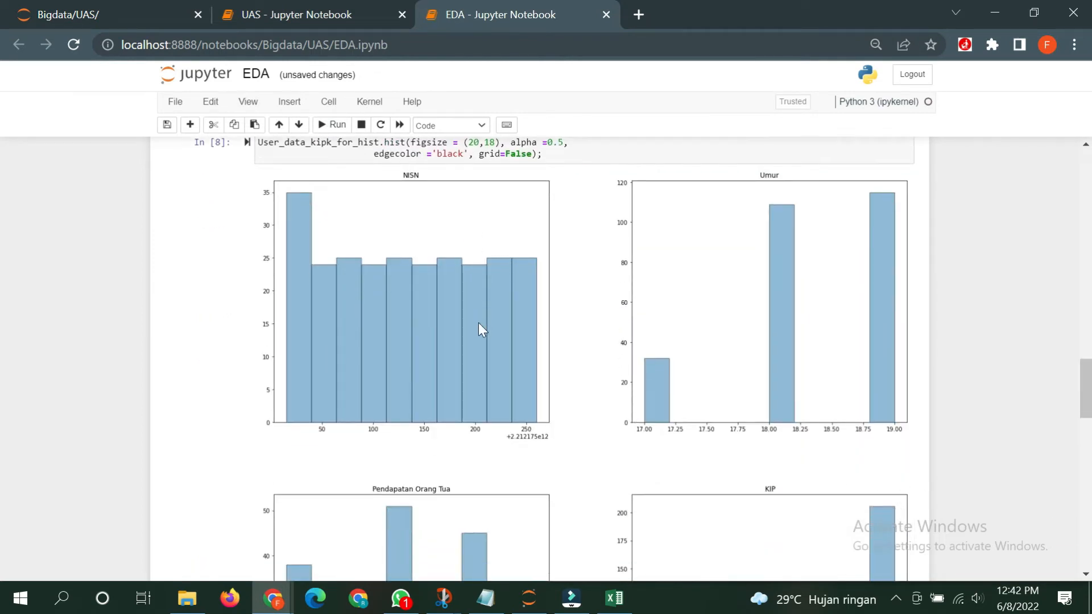
scroll(479, 324, down, 1)
scroll(507, 353, up, 1)
scroll(528, 339, down, 5)
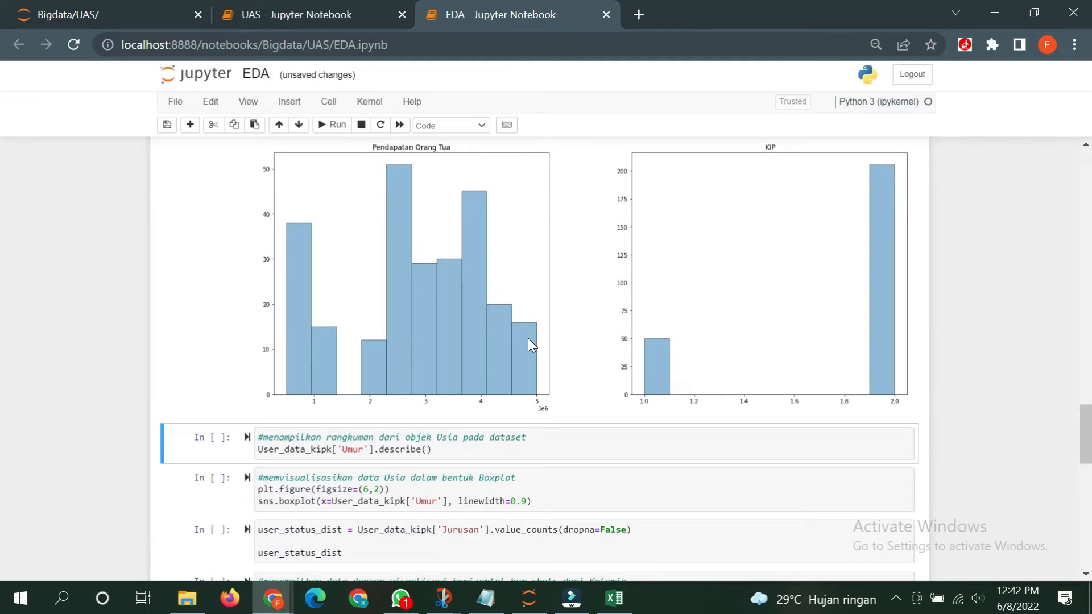
scroll(528, 338, down, 4)
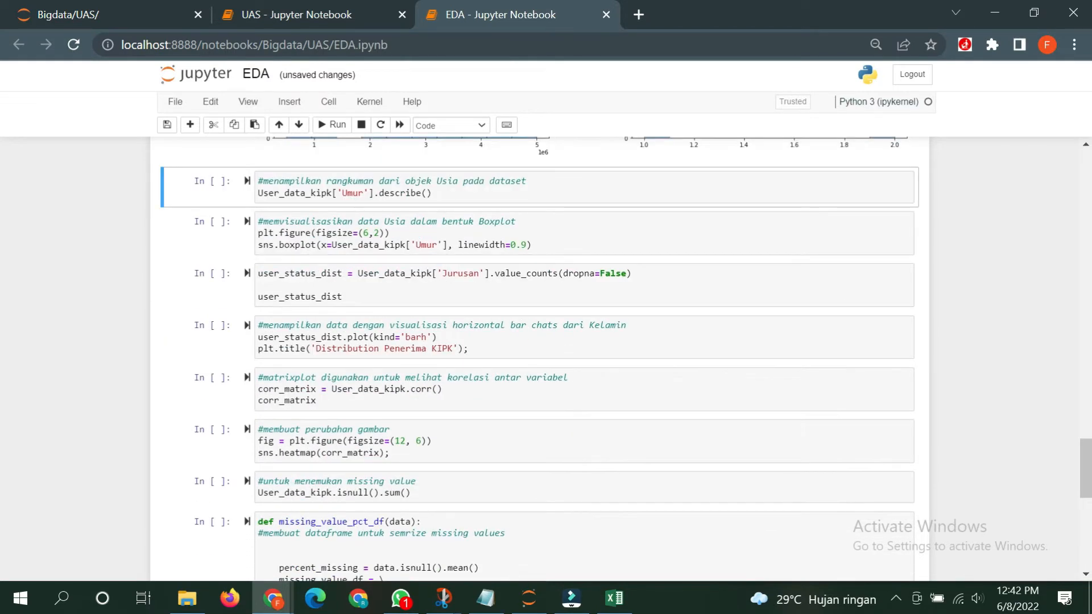
click(336, 125)
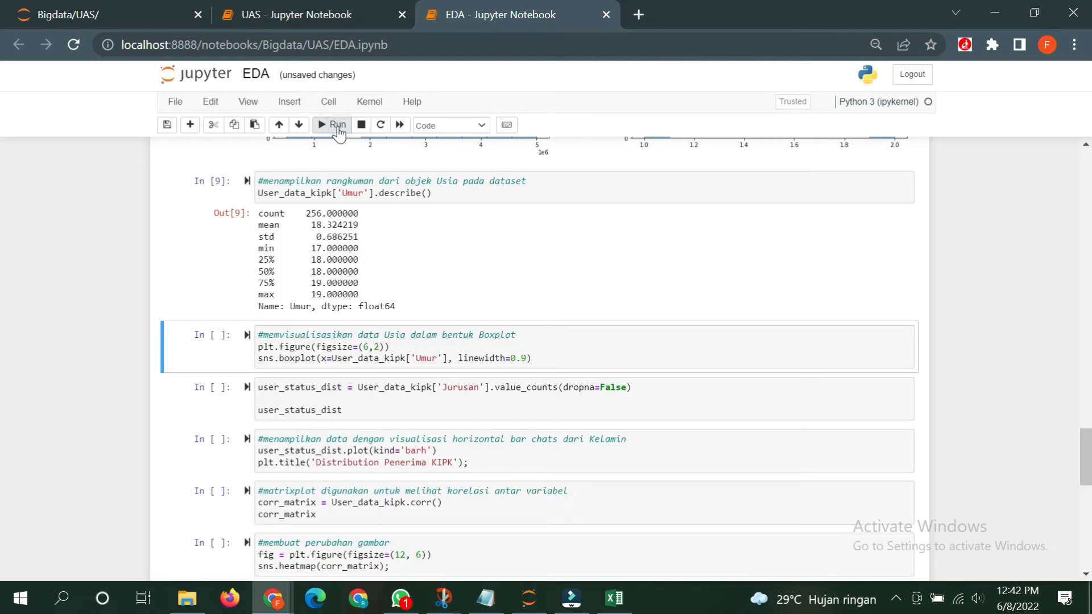
Run the cell that draws a seaborn boxplot of the Umur column.
scroll(357, 171, down, 3)
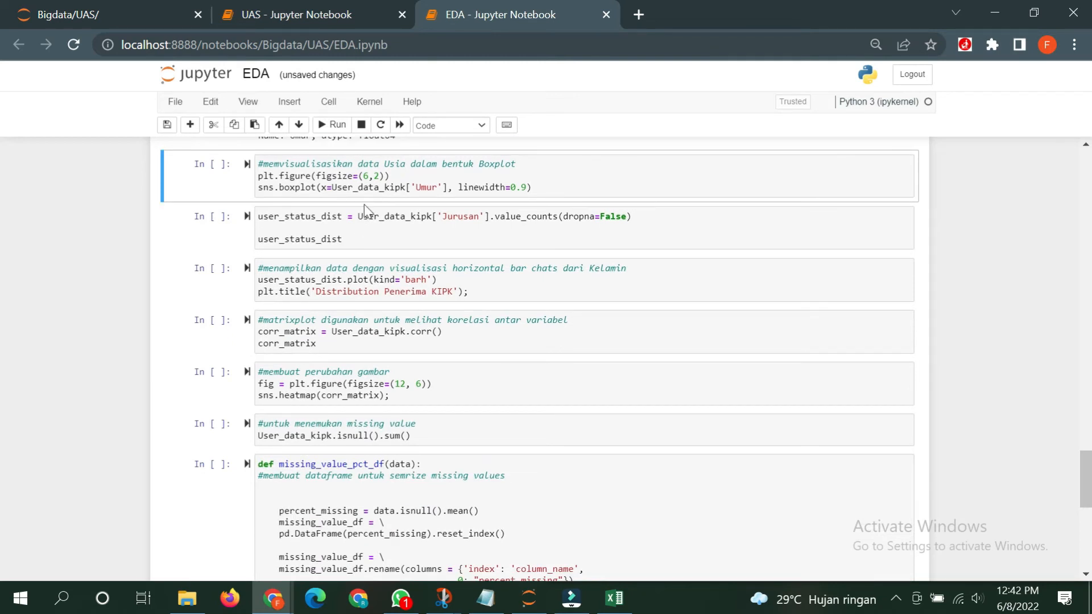
click(335, 126)
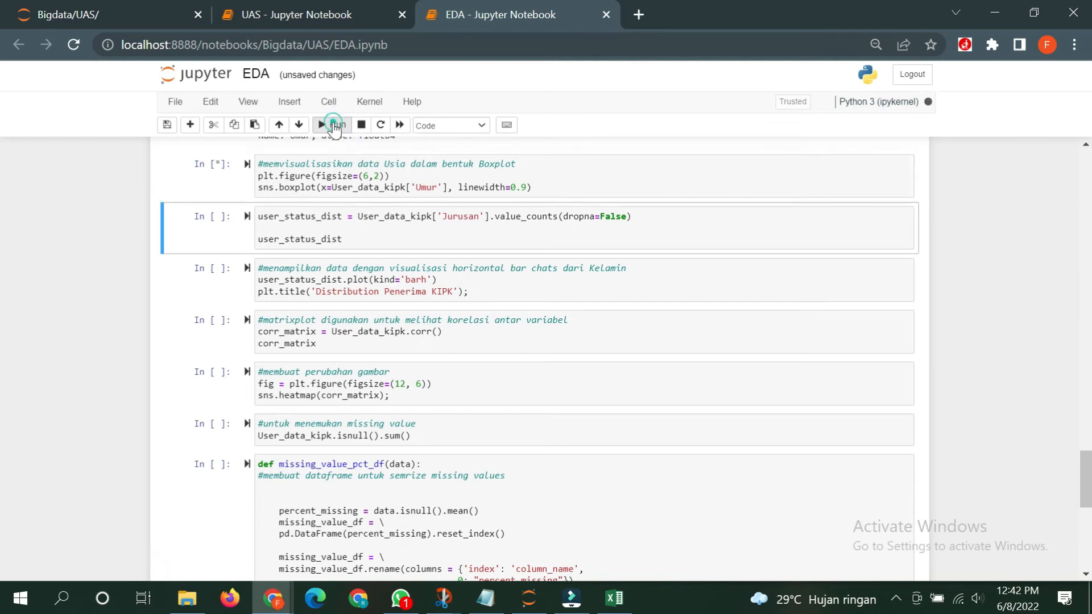
scroll(420, 216, down, 2)
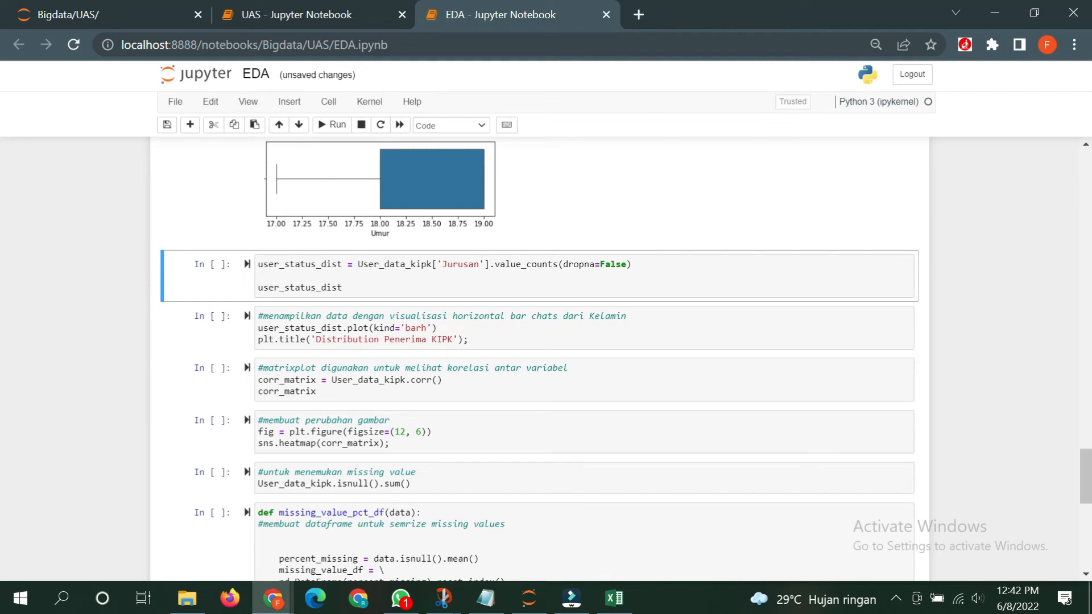
Run the cells that count the Jurusan values and plot them as the 'Distribution Penerima KIPK' horizontal bar chart.
click(401, 285)
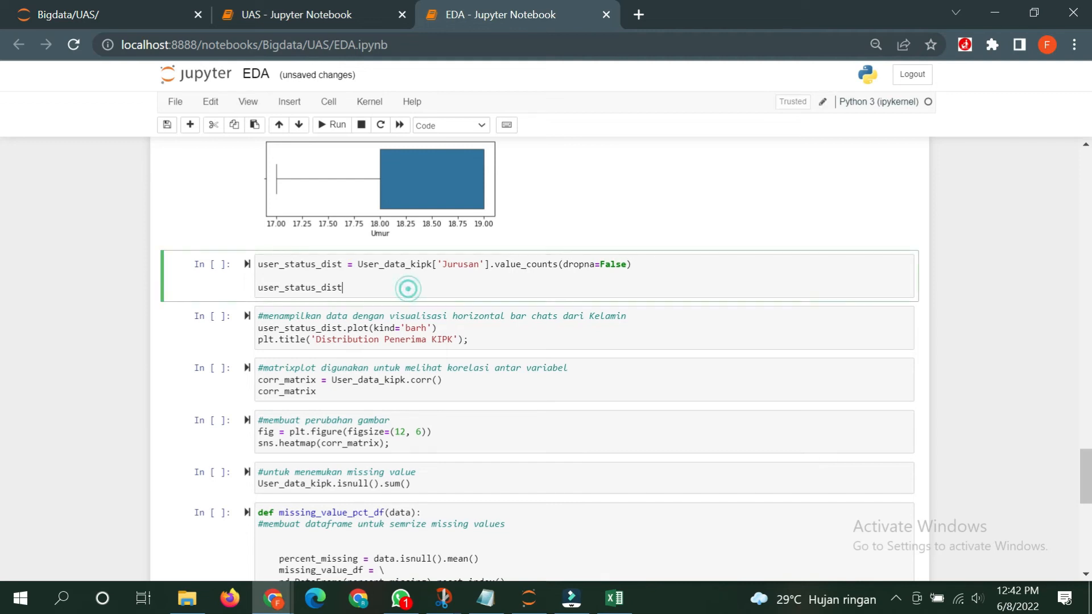
click(323, 136)
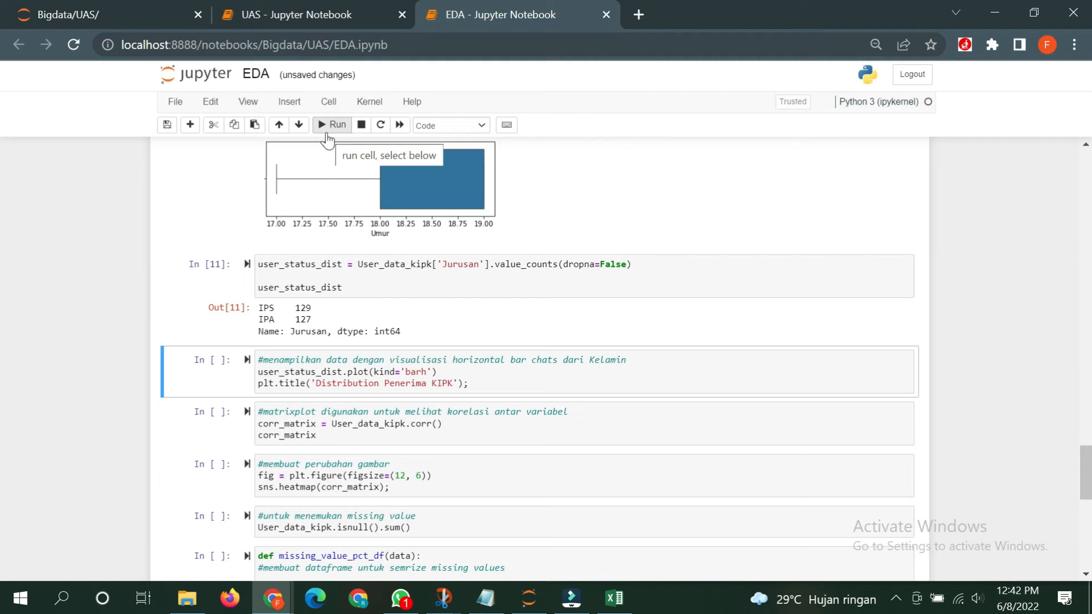
click(327, 135)
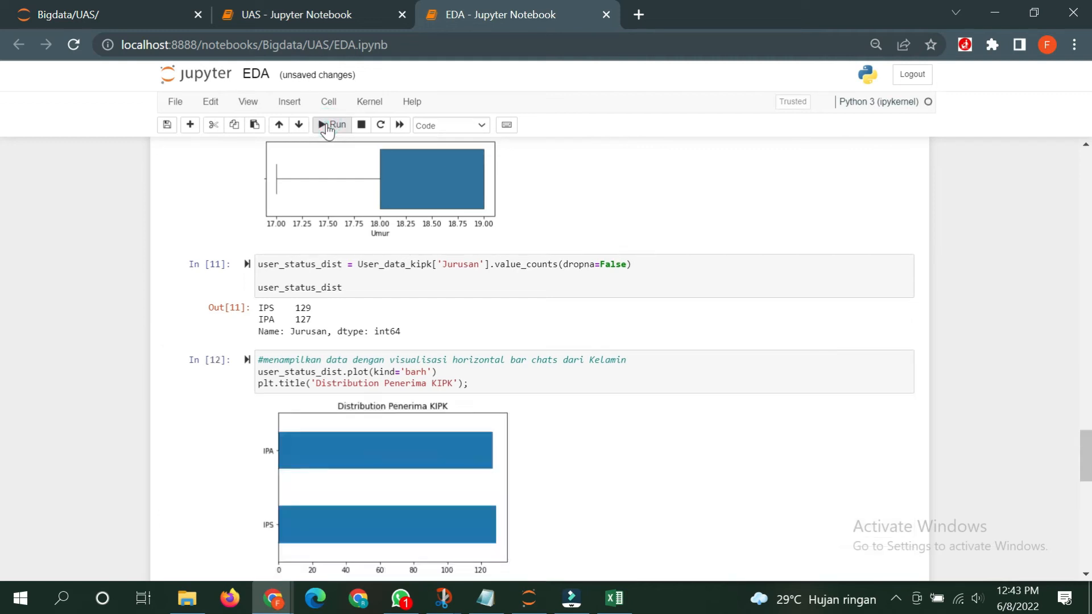
Run the cells that compute corr_matrix from User_data_kipk and draw it as a 12 by 6 seaborn heatmap.
scroll(403, 382, down, 6)
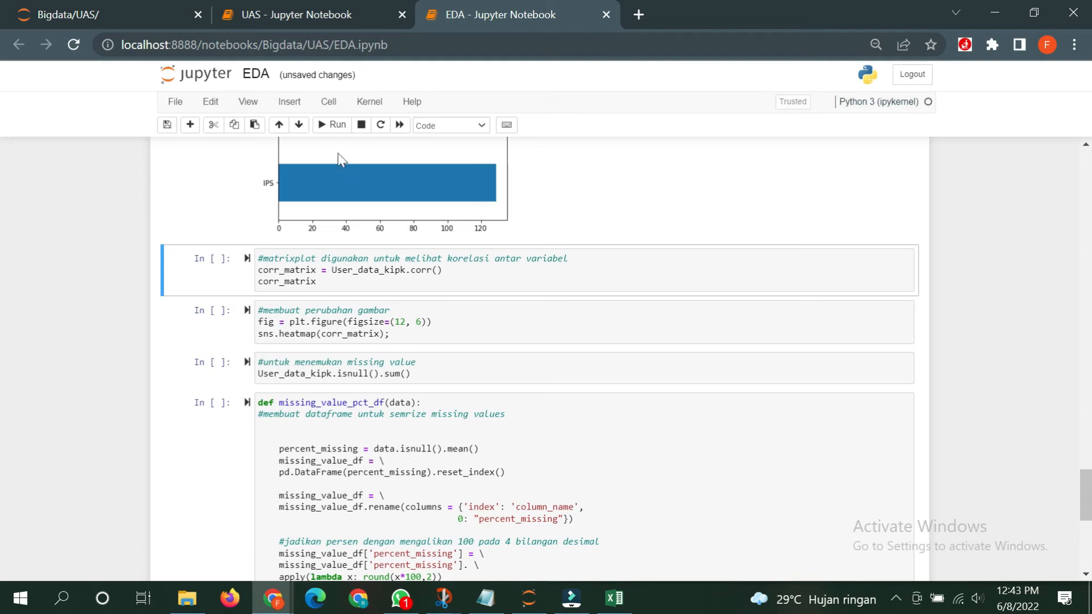
click(322, 127)
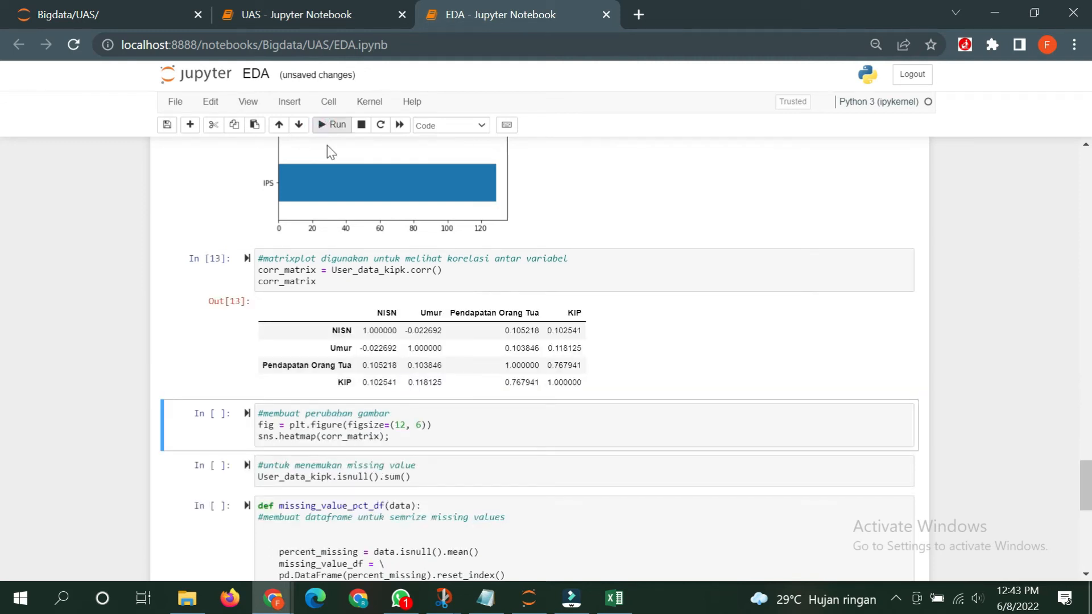
scroll(378, 224, down, 3)
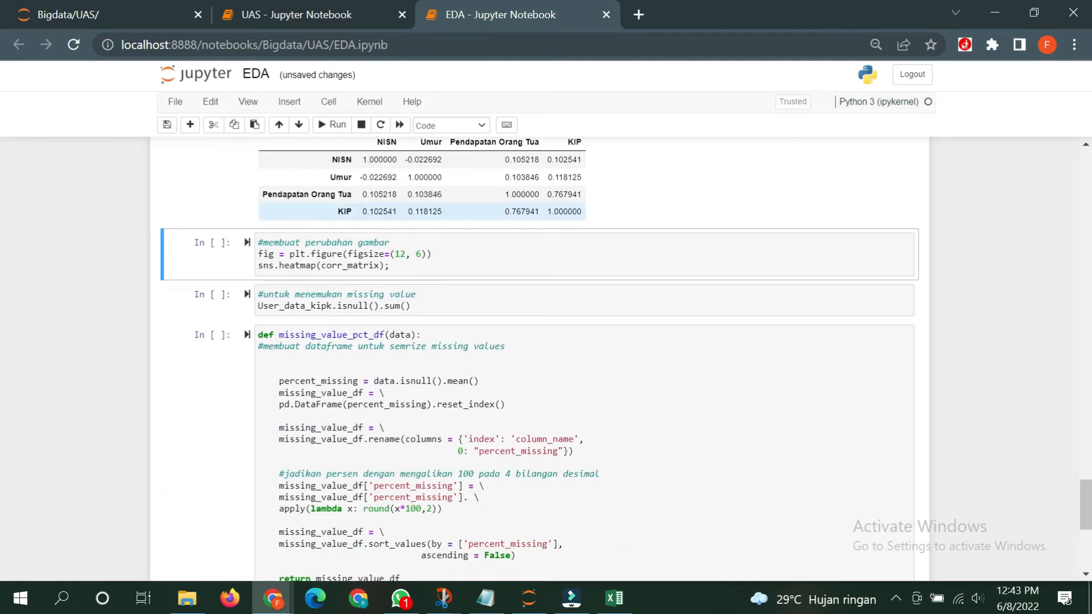
click(323, 130)
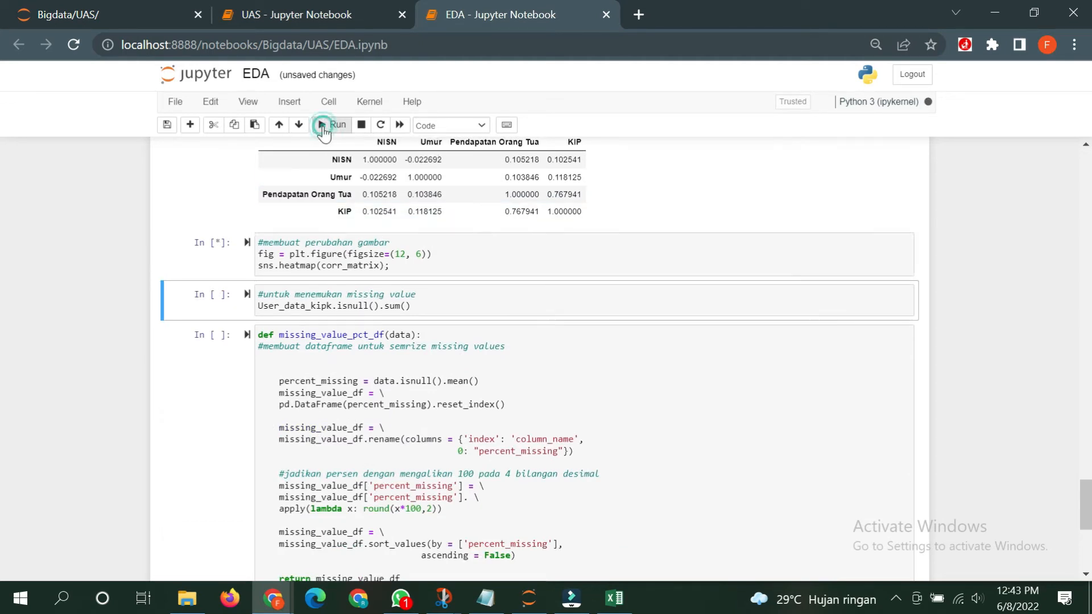
scroll(324, 212, down, 3)
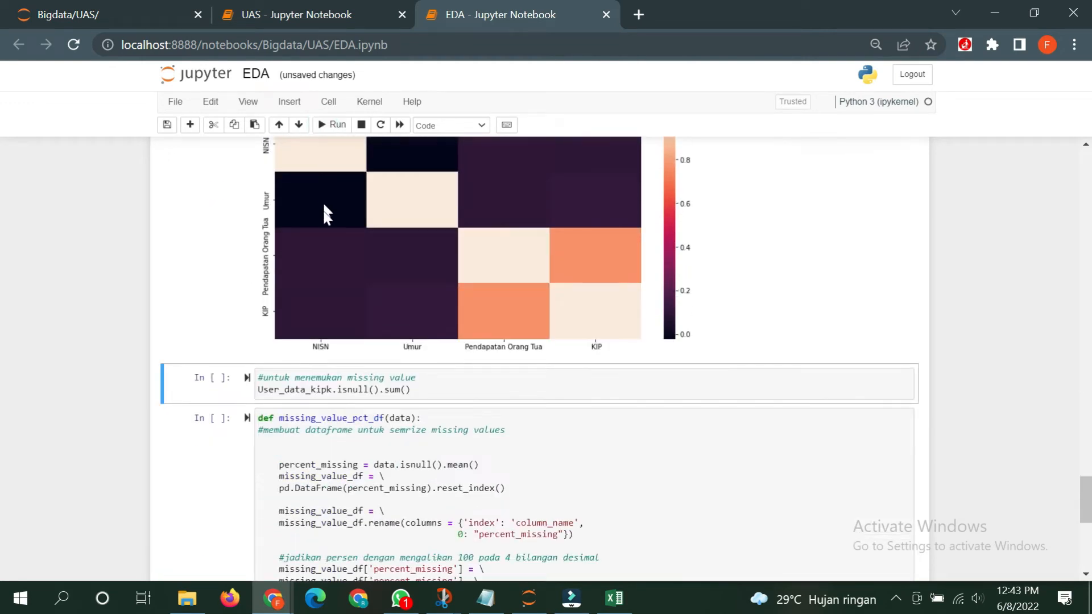
scroll(330, 239, up, 1)
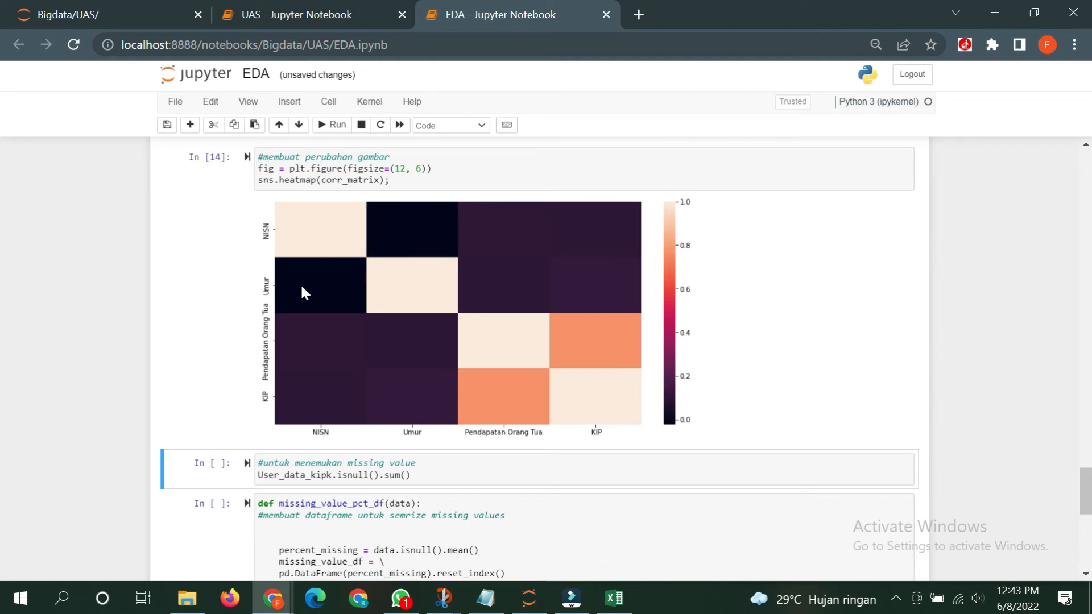
Run the isnull().sum() cell for User_data_kipk and the cell that defines the missing_value_pct_df function.
scroll(307, 284, down, 5)
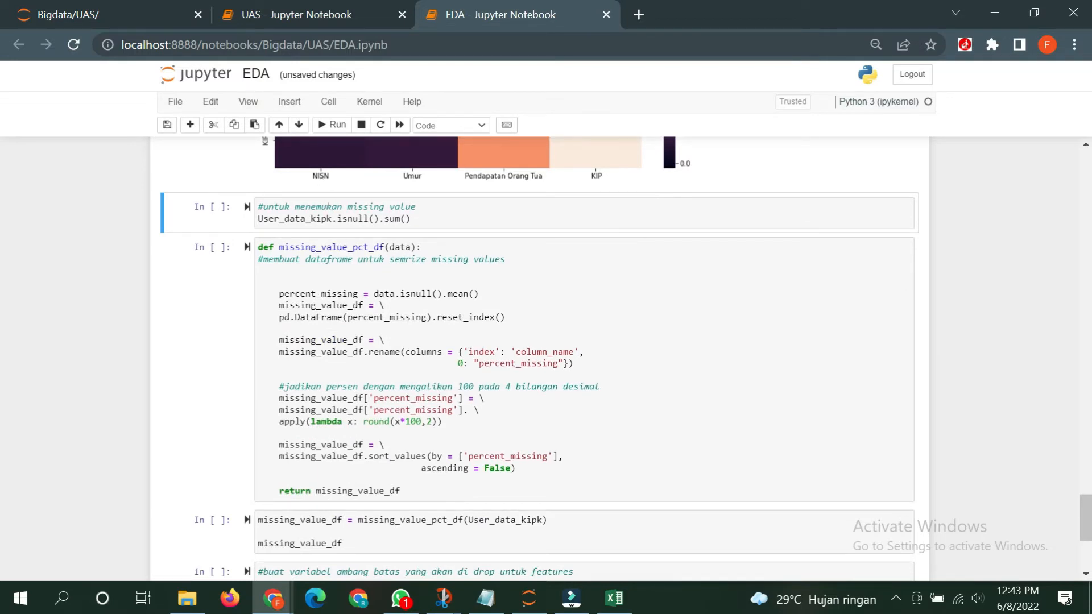
click(337, 125)
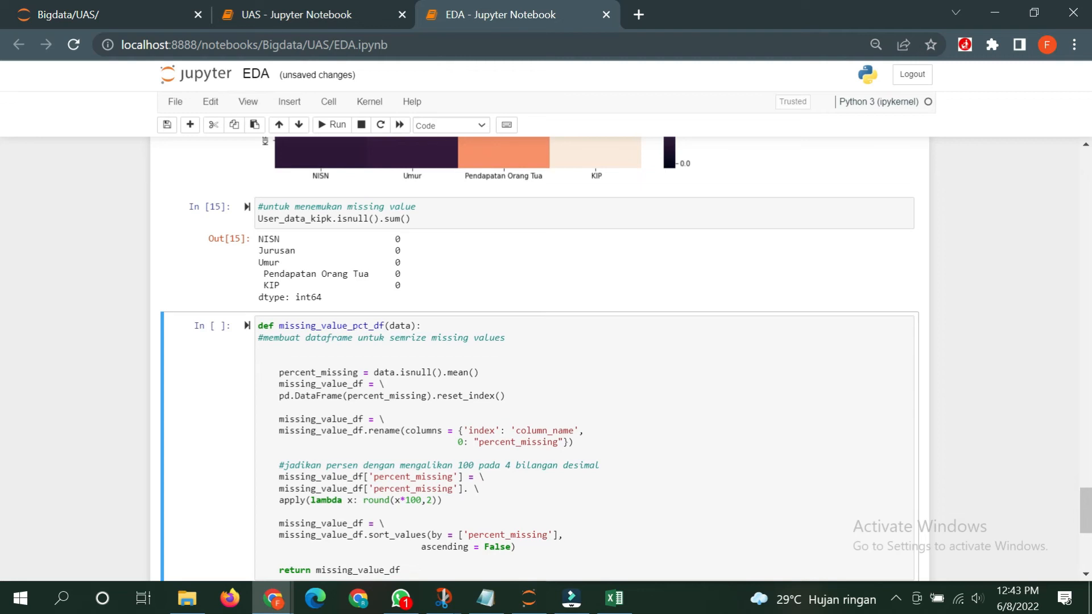
scroll(406, 269, down, 2)
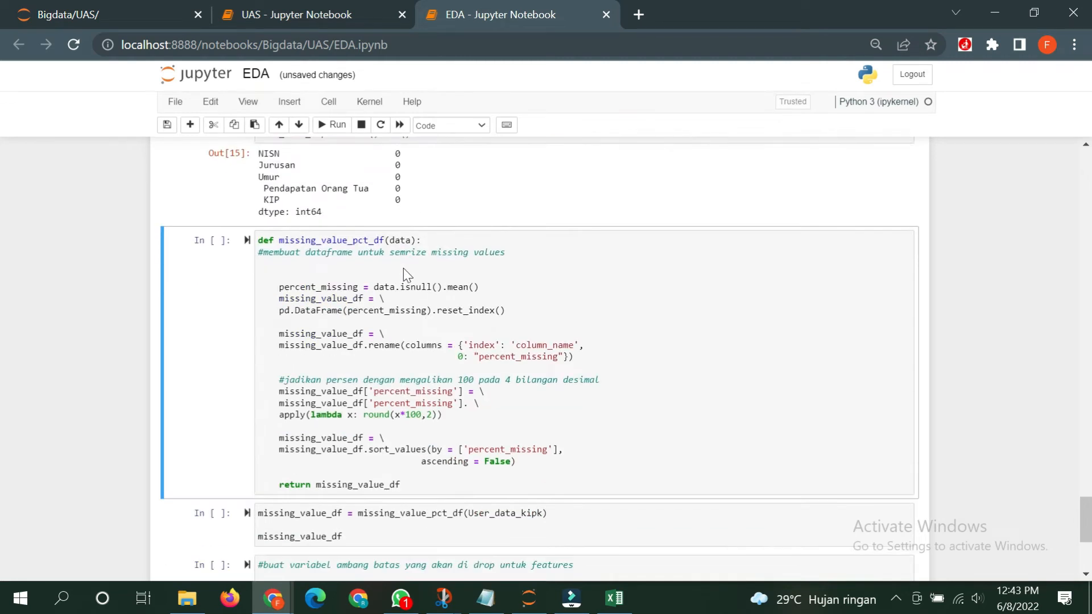
scroll(408, 274, down, 2)
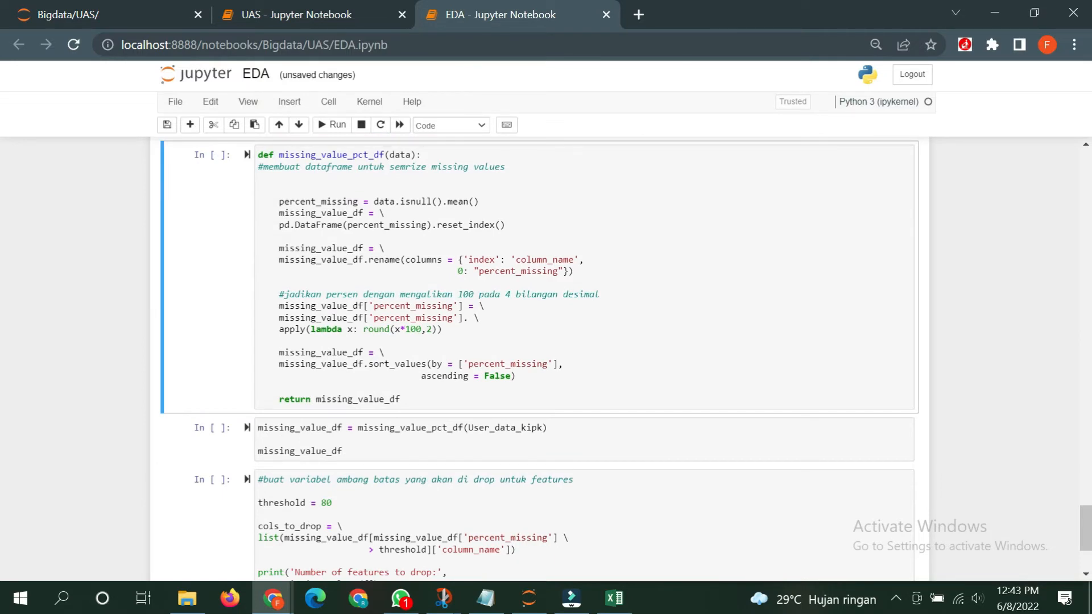
click(331, 126)
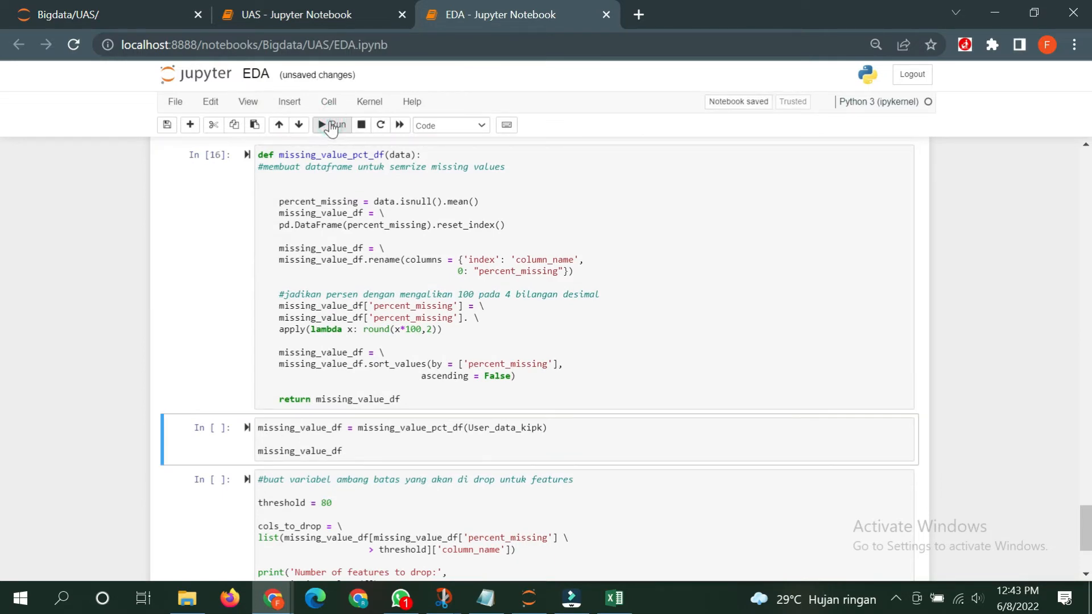
Run the cells that build missing_value_df from User_data_kipk and list features to drop above the missing-value threshold of 80.
scroll(537, 359, down, 2)
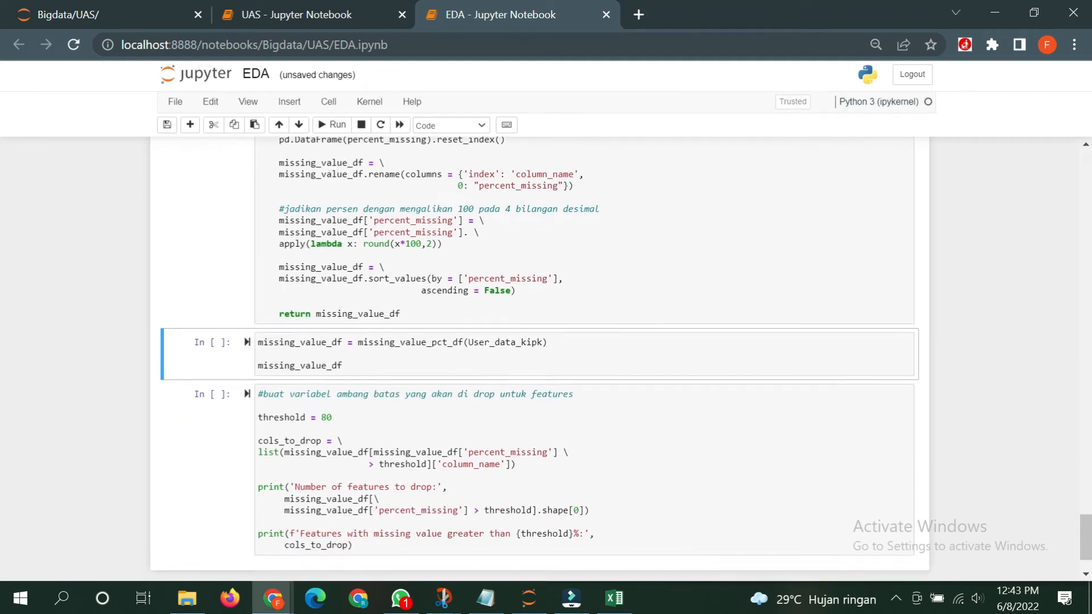
click(329, 128)
scroll(607, 532, down, 3)
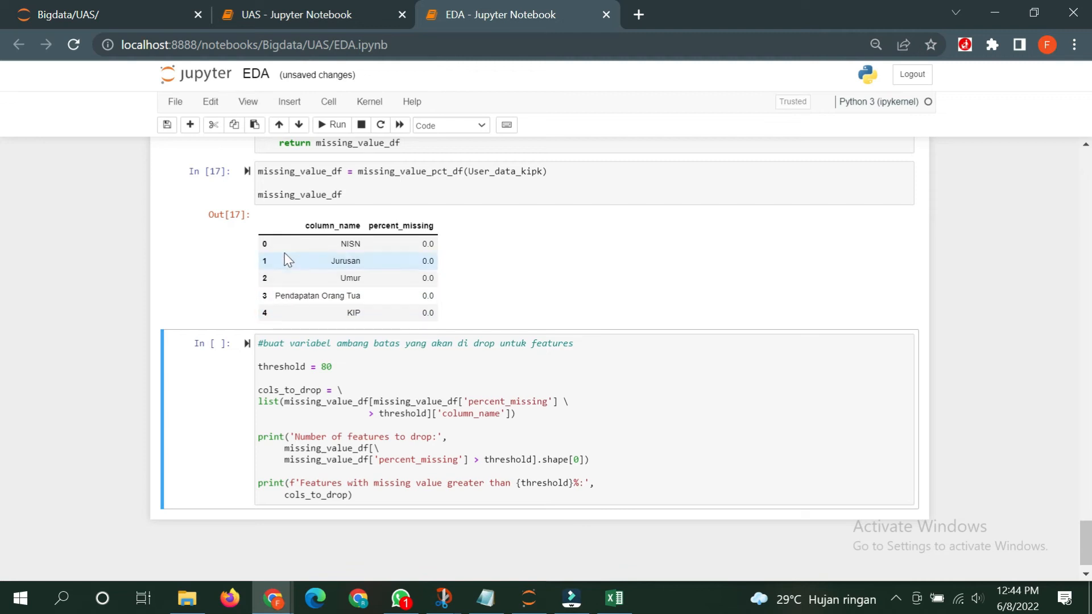
scroll(299, 288, up, 1)
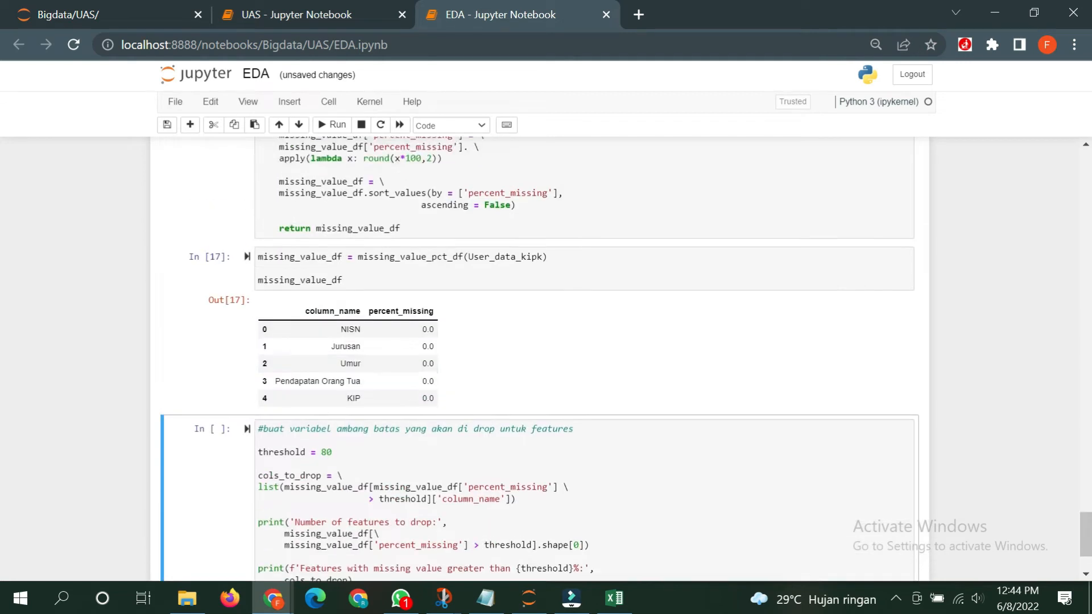
scroll(302, 343, down, 2)
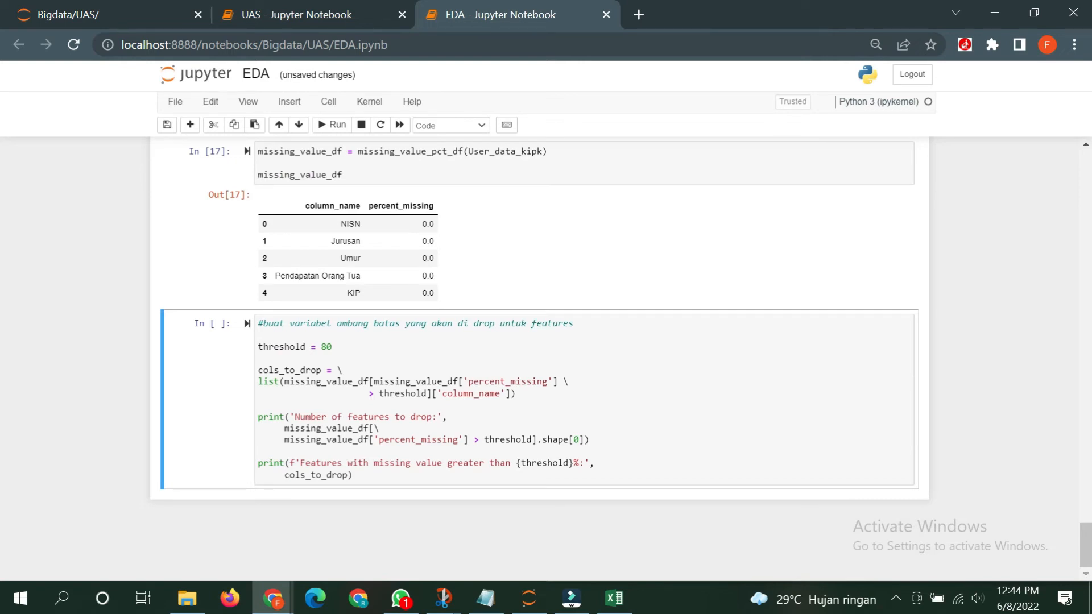
click(333, 124)
scroll(362, 488, down, 1)
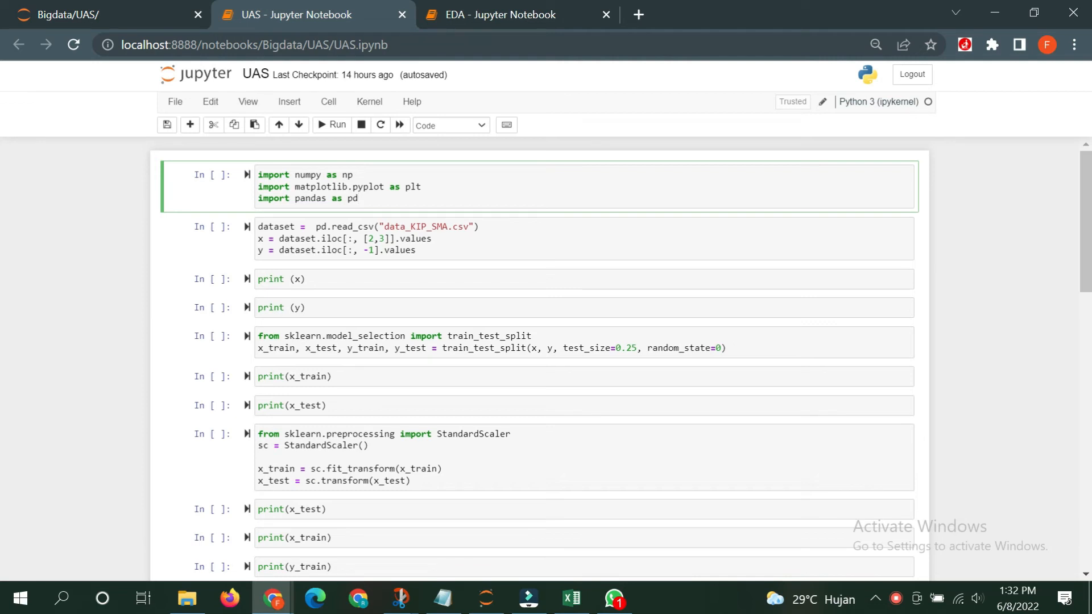
In the UAS notebook, run the library import cell and the cell that loads data_KIP_SMA.csv into x and y.
click(327, 125)
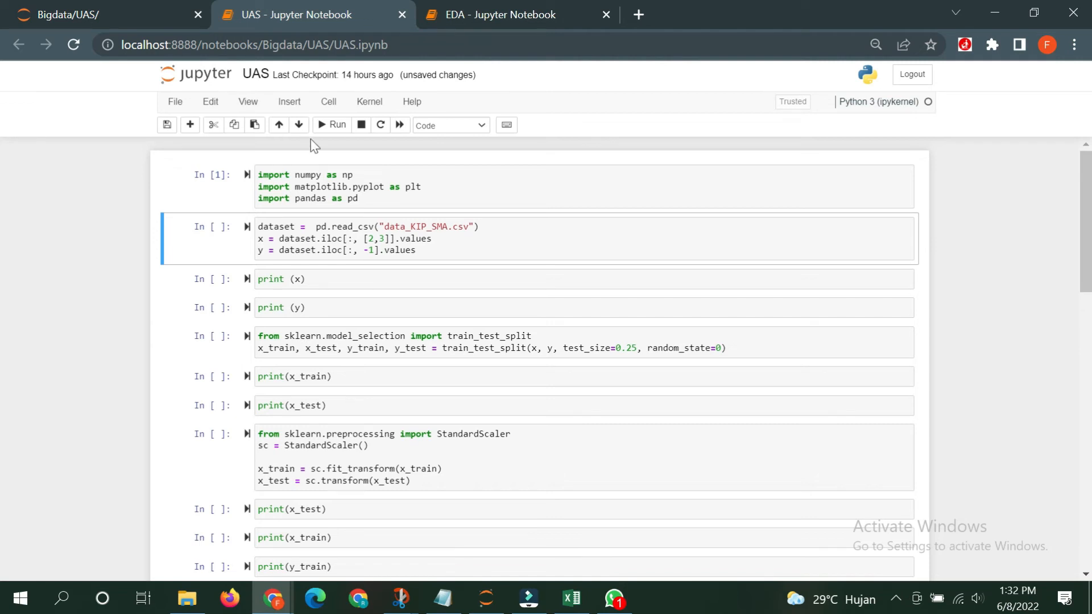
click(326, 126)
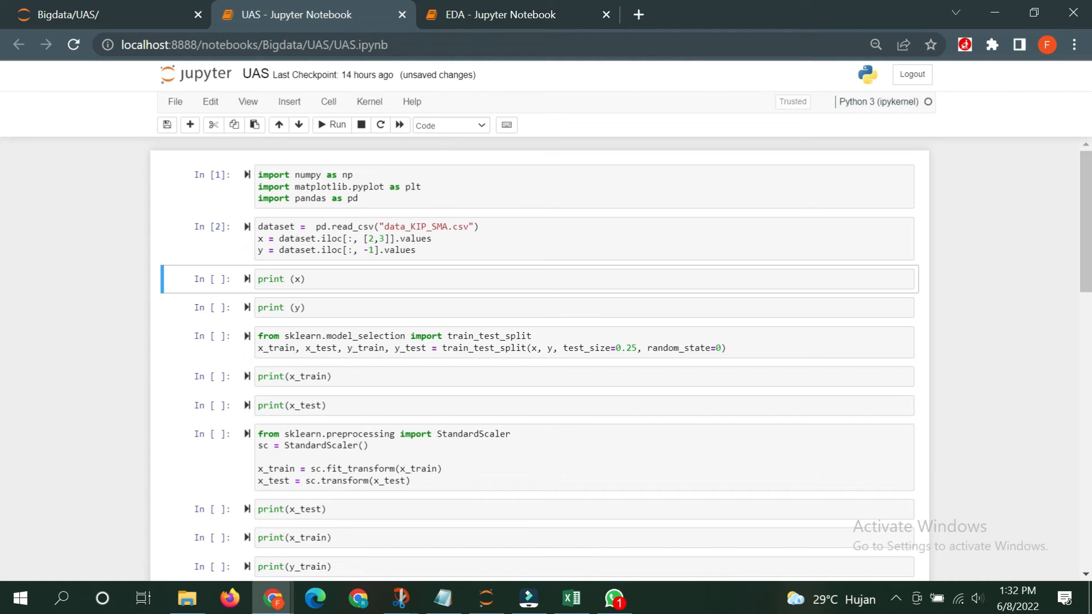
Run the print (x) cell and look through its output down to the last row.
click(350, 273)
click(327, 125)
scroll(539, 404, down, 12)
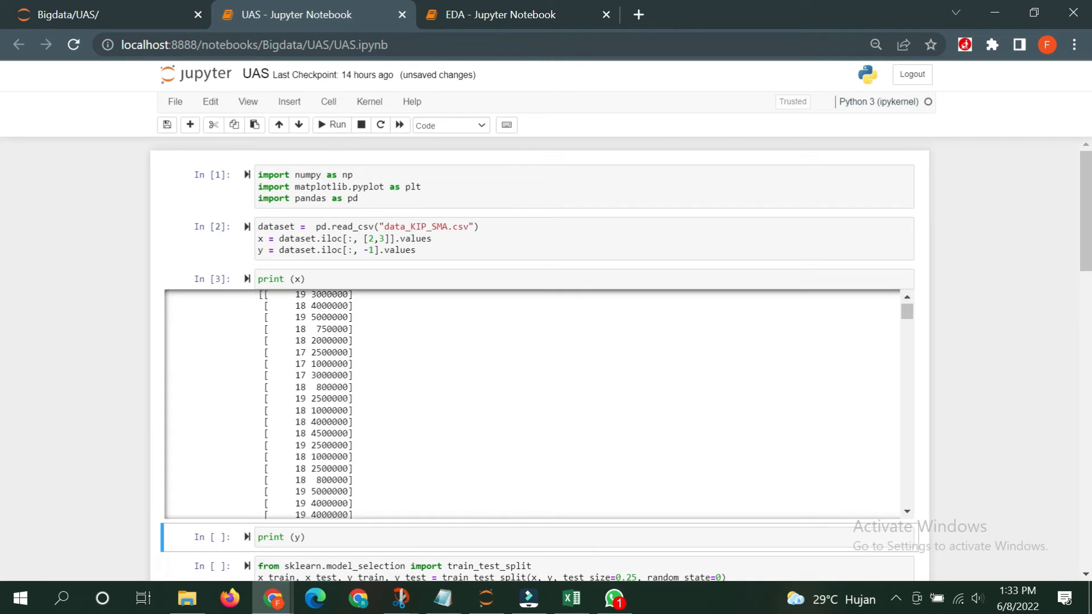
scroll(539, 404, down, 20)
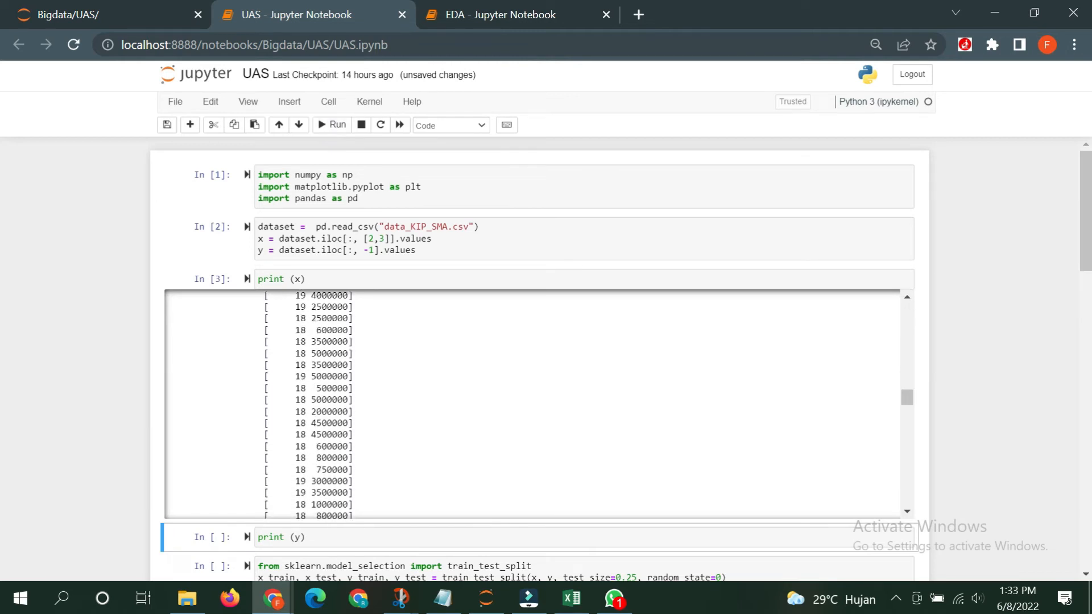
scroll(535, 405, down, 5)
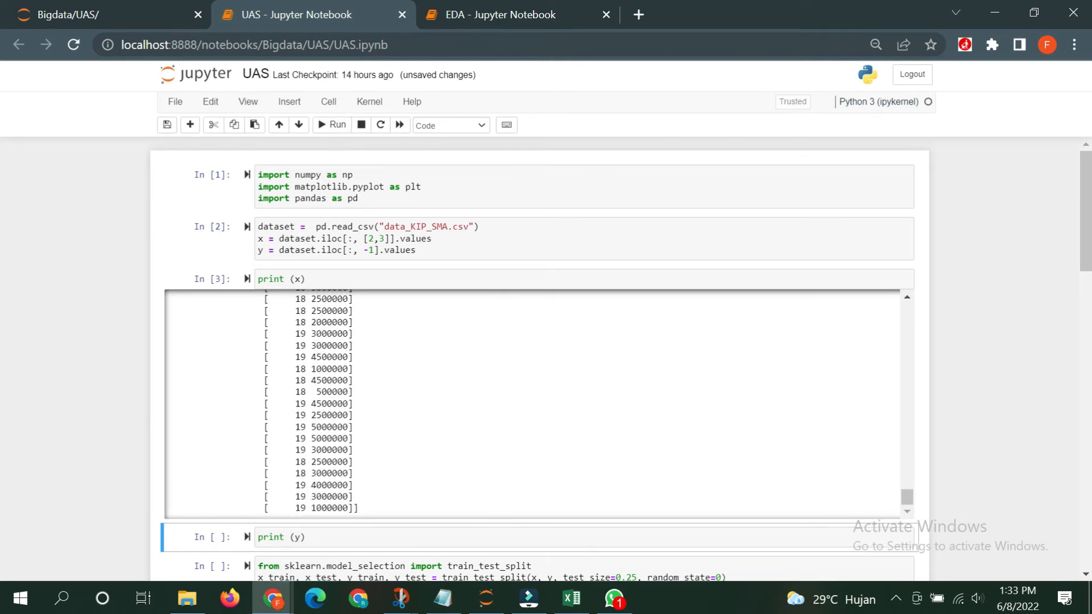
Run the print (y) cell to output the target labels.
click(330, 537)
scroll(333, 526, down, 3)
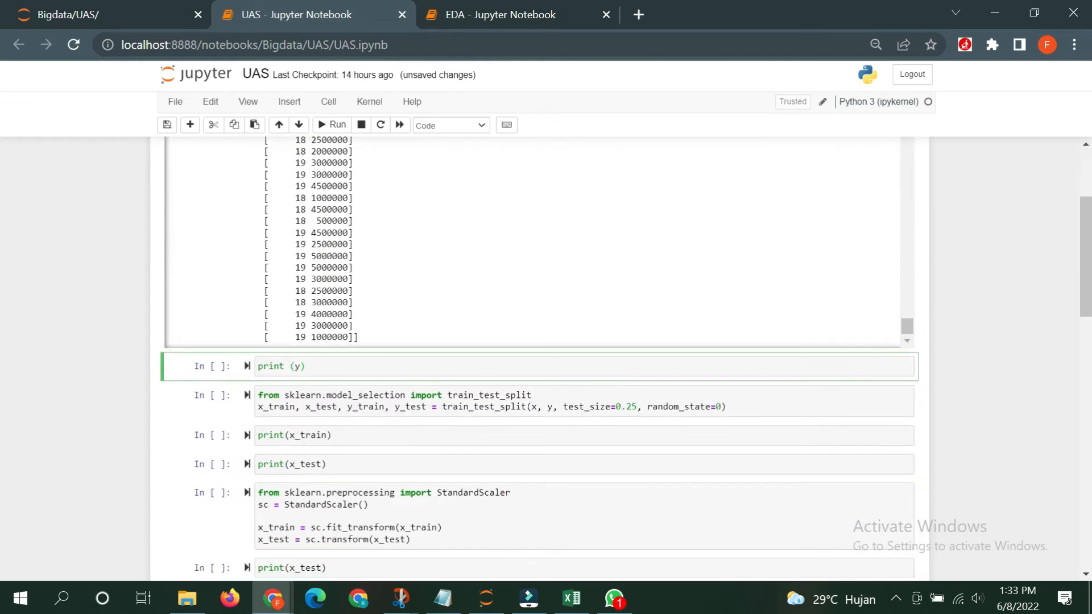
click(317, 124)
scroll(540, 358, down, 3)
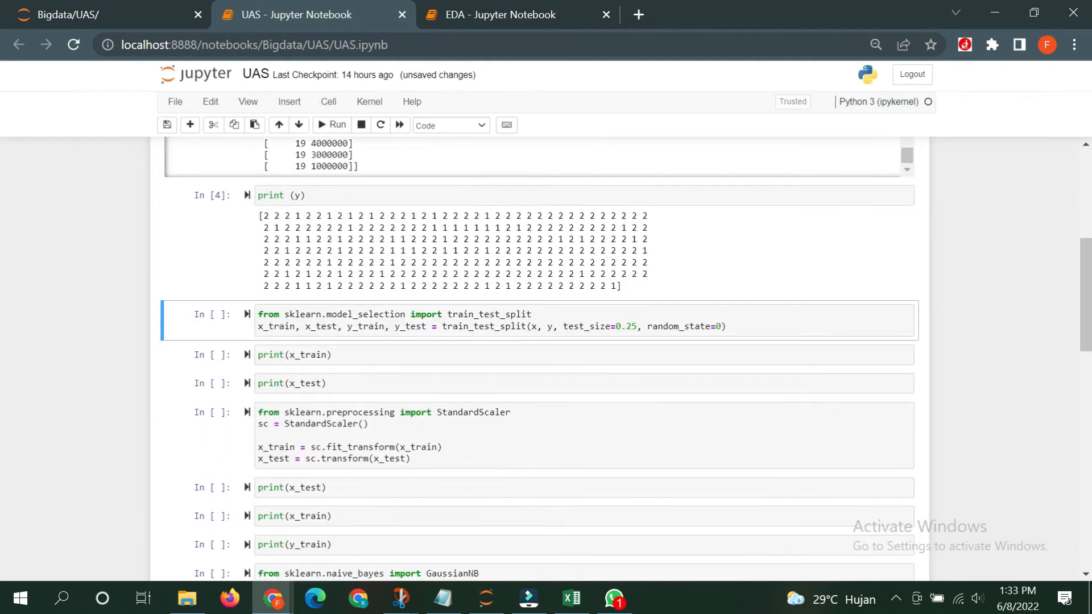
Run the train_test_split cell with test_size=0.25 and random_state=0, and print the resulting x_train.
click(727, 327)
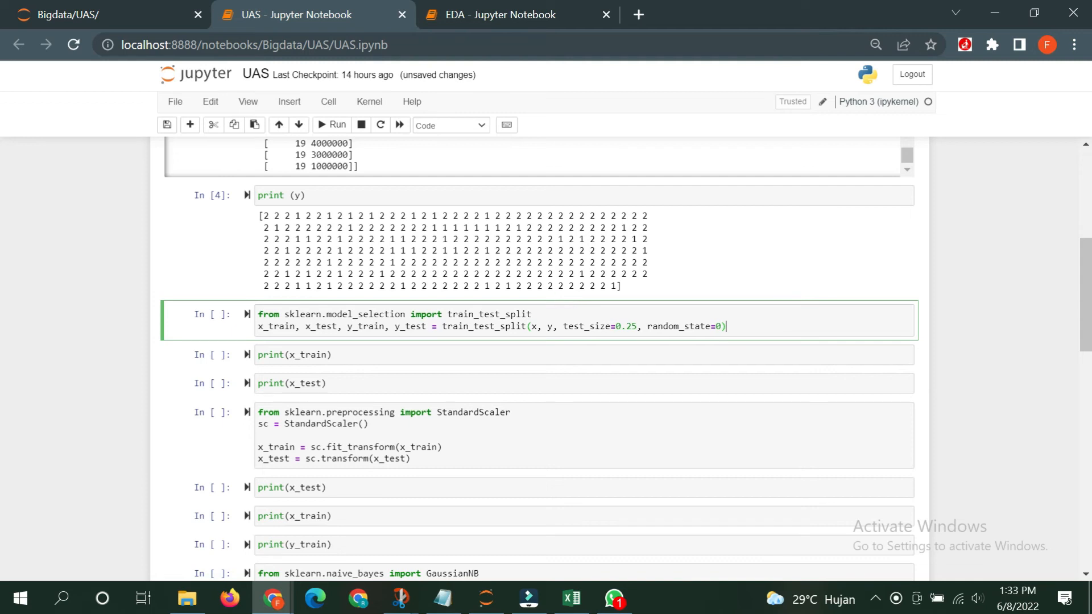
click(333, 126)
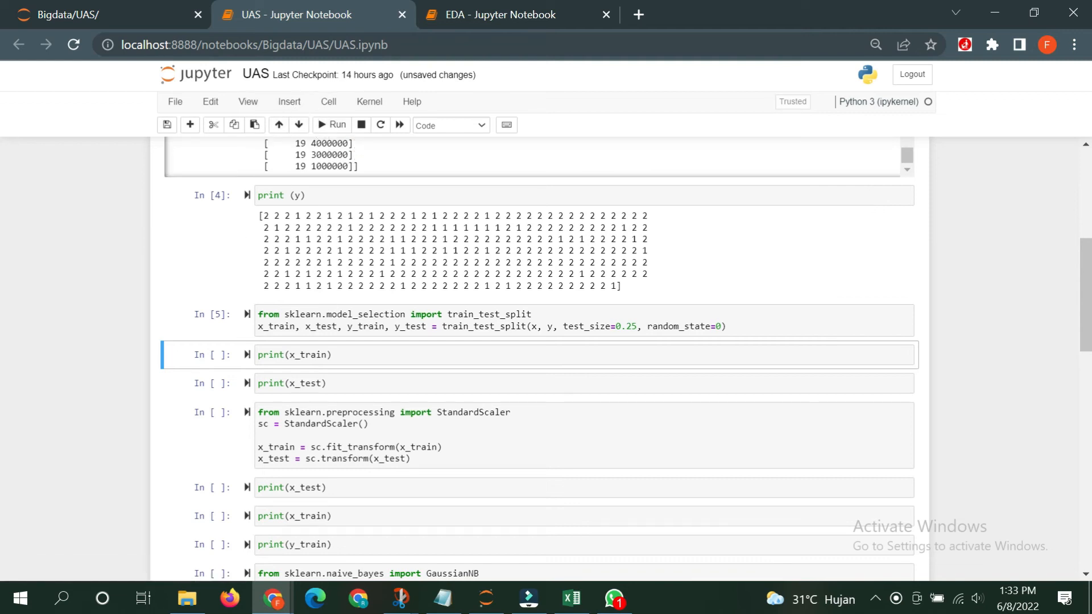
click(335, 126)
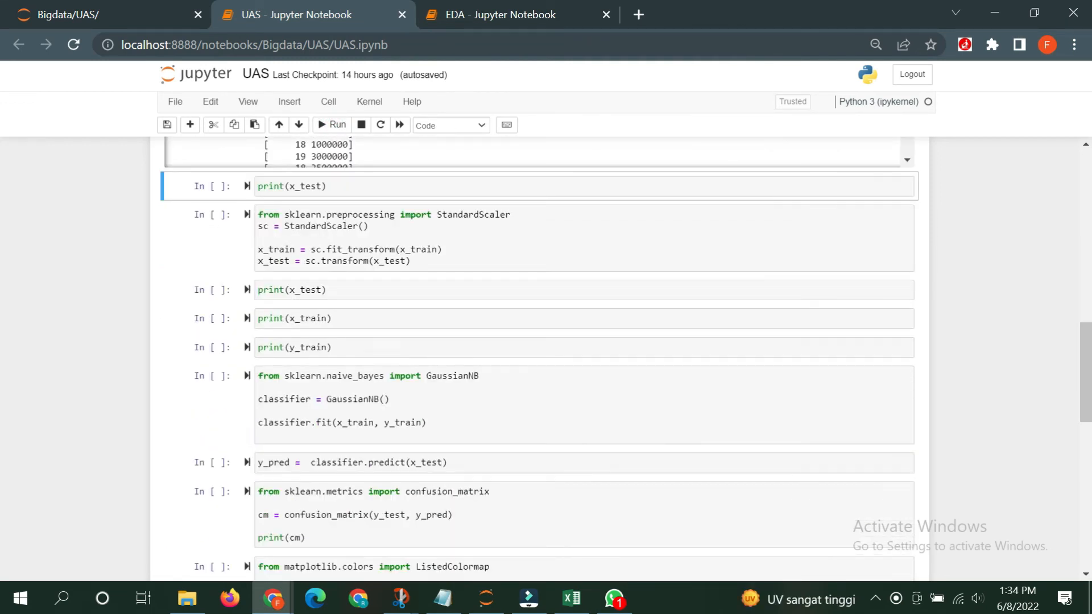
Run the print(x_test) cell above the StandardScaler code and look through the unscaled test data.
click(335, 133)
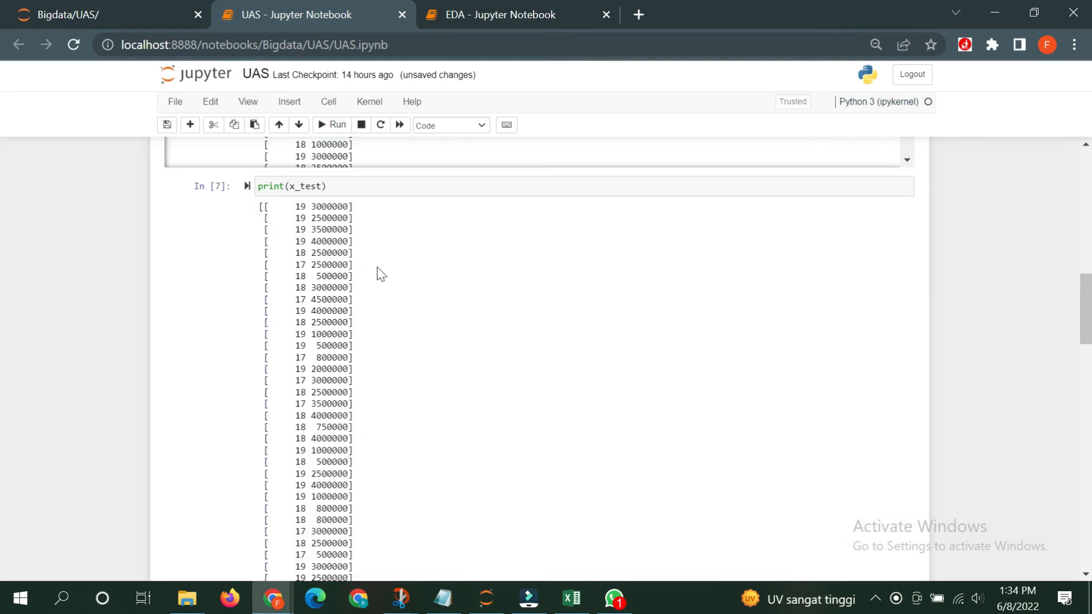
scroll(378, 279, down, 9)
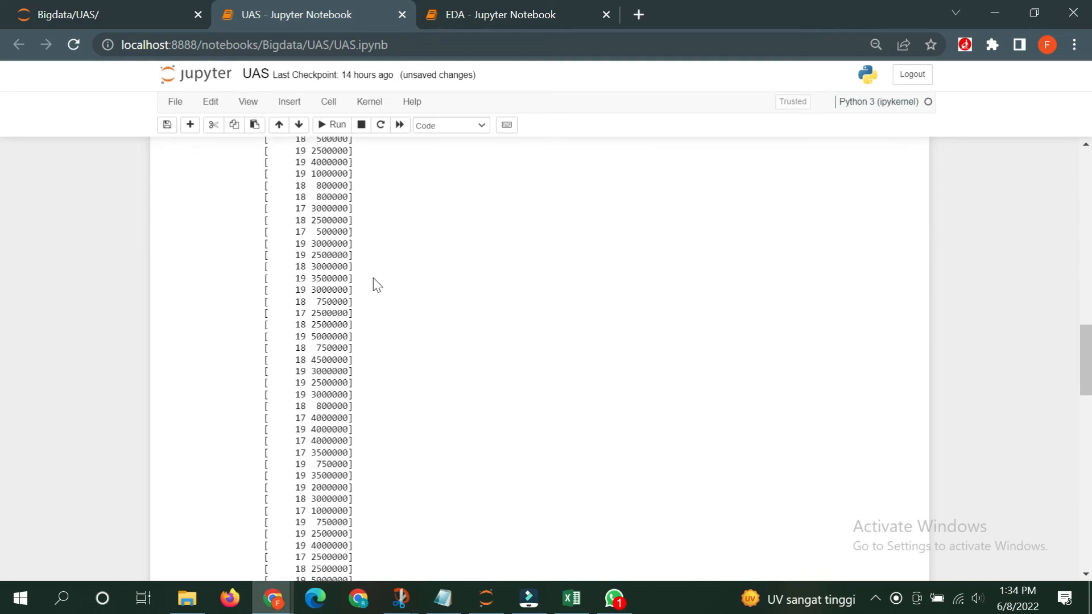
scroll(377, 285, down, 5)
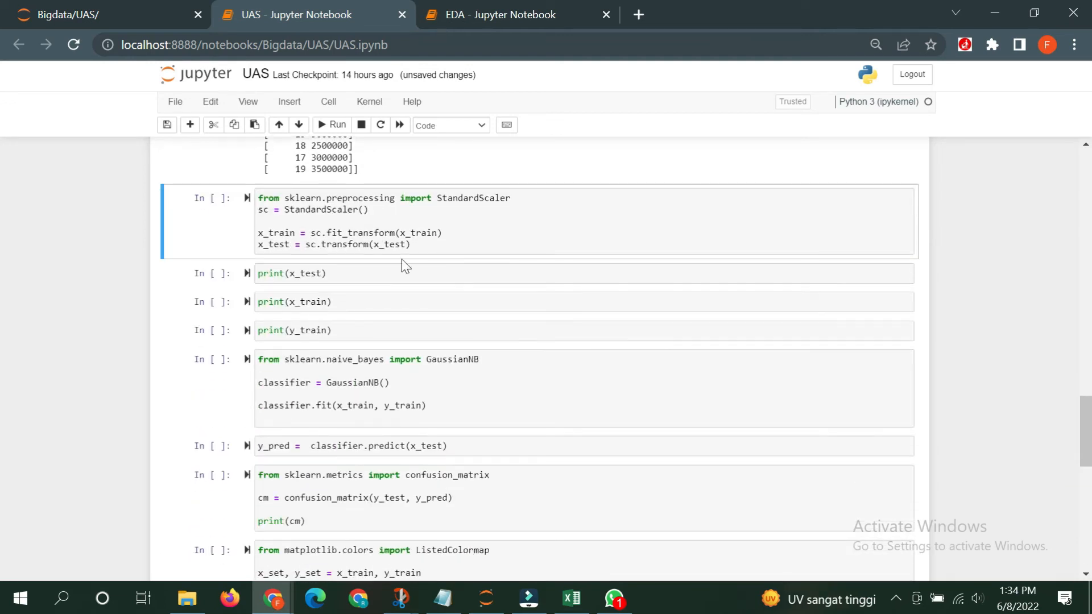
Run the StandardScaler cell to scale x_train and x_test, and print the scaled x_test.
click(422, 240)
click(336, 127)
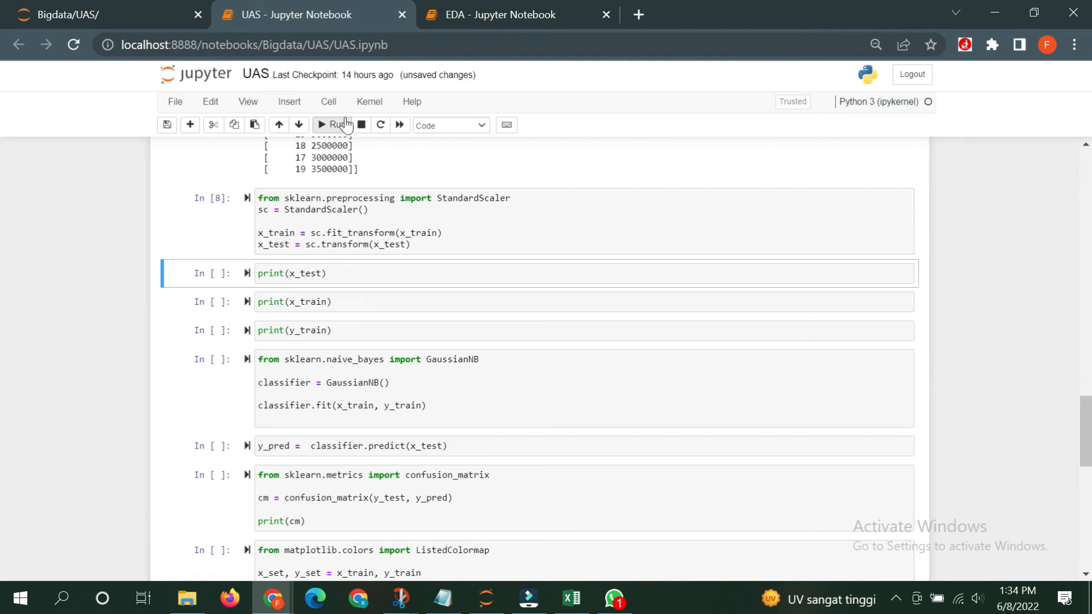
click(331, 127)
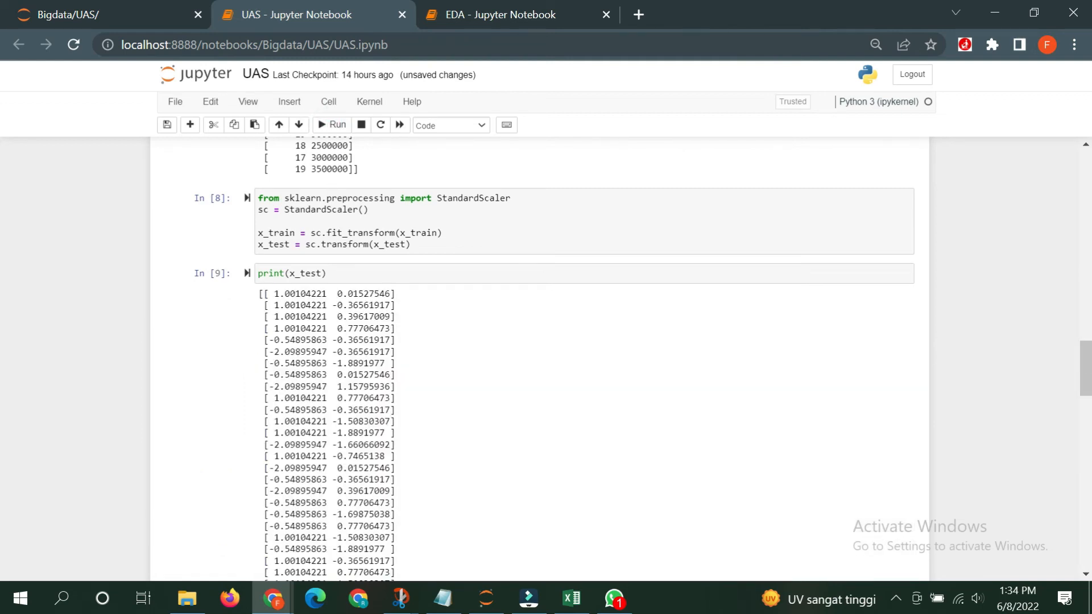
scroll(539, 359, down, 10)
scroll(539, 359, down, 5)
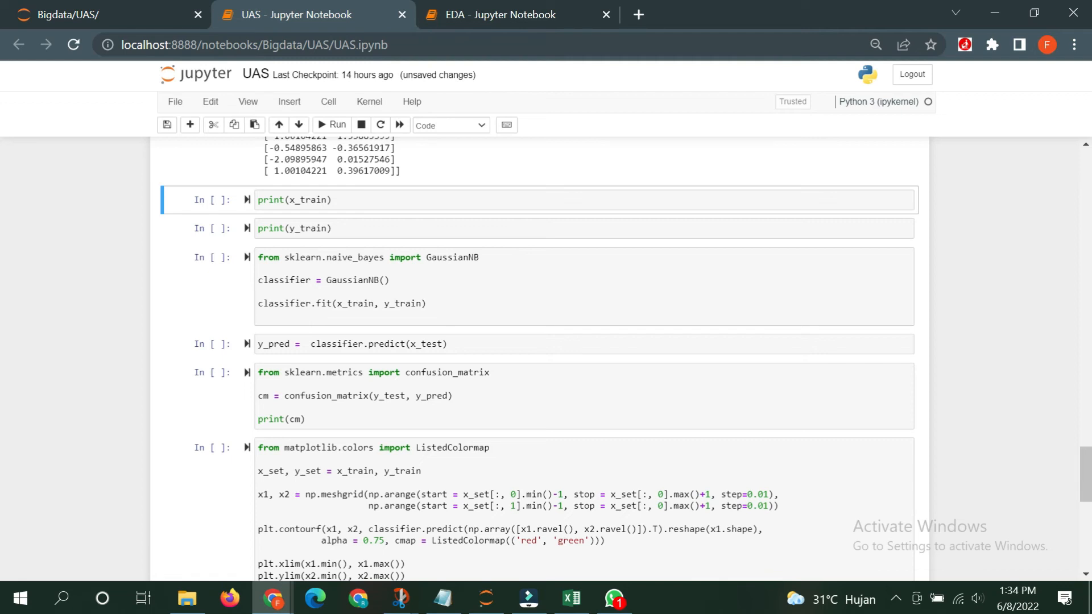
Run the print(x_train) cell, look through the scaled training data, and run the print(y_train) cell.
click(333, 125)
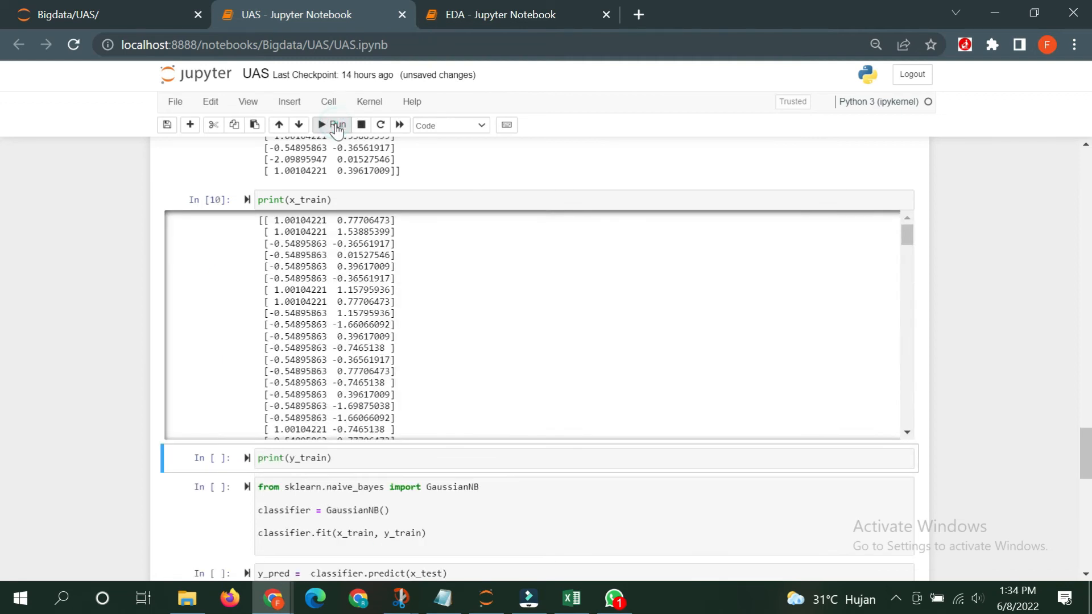
scroll(531, 325, down, 15)
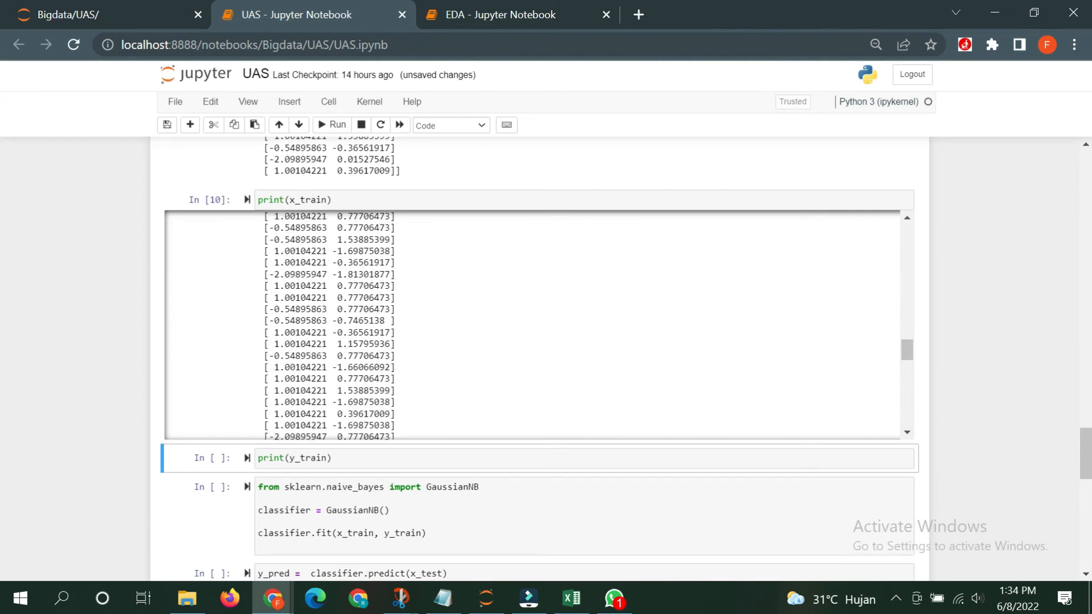
scroll(532, 324, down, 5)
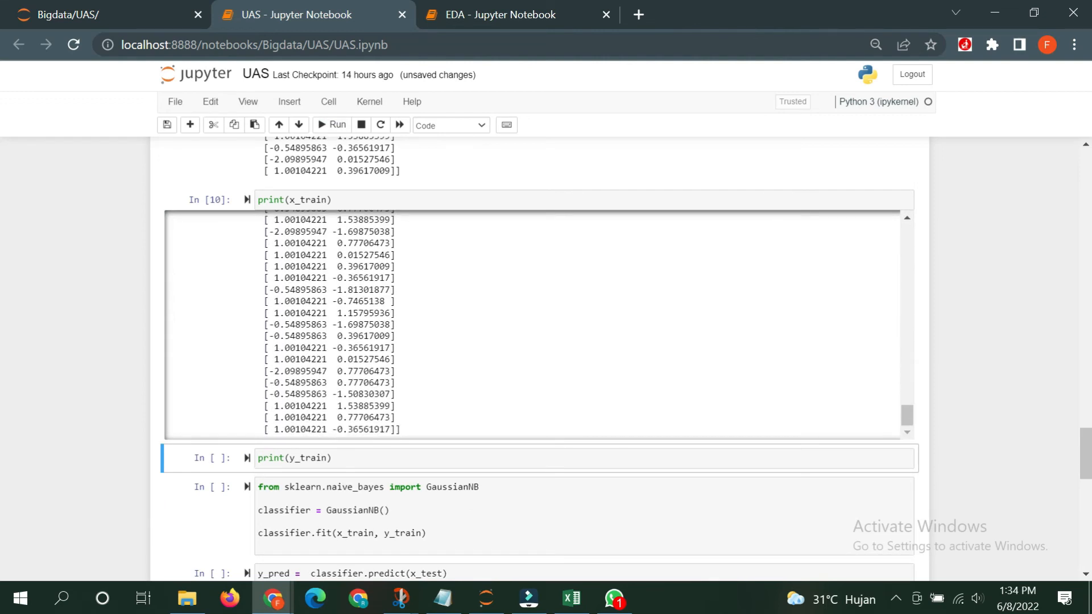
click(334, 458)
click(341, 134)
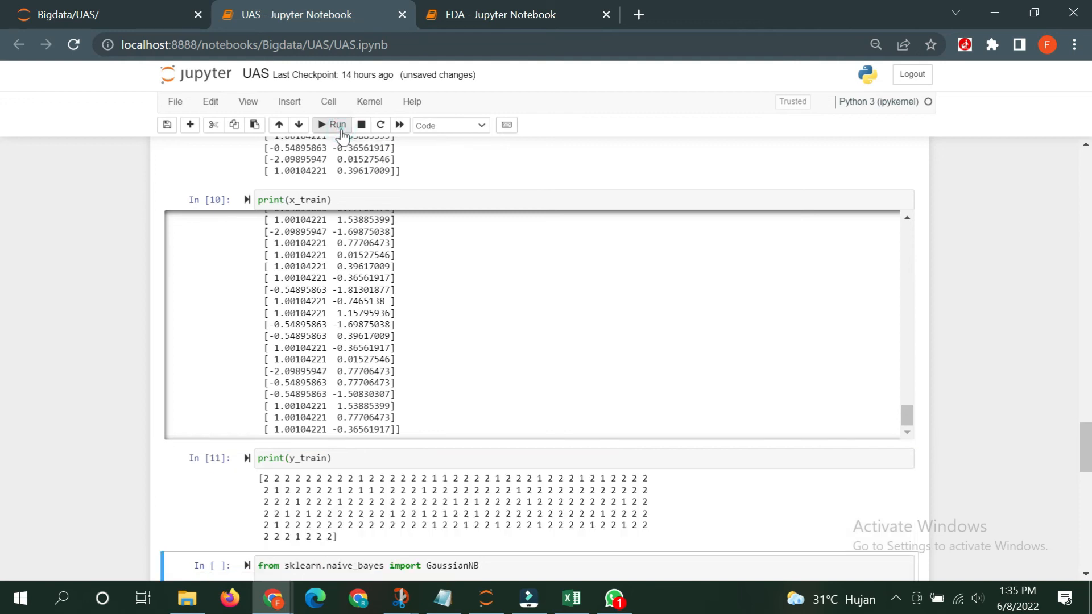
Run the GaussianNB cell to fit the classifier on x_train and y_train, and run the y_pred cell to predict x_test.
key(Return)
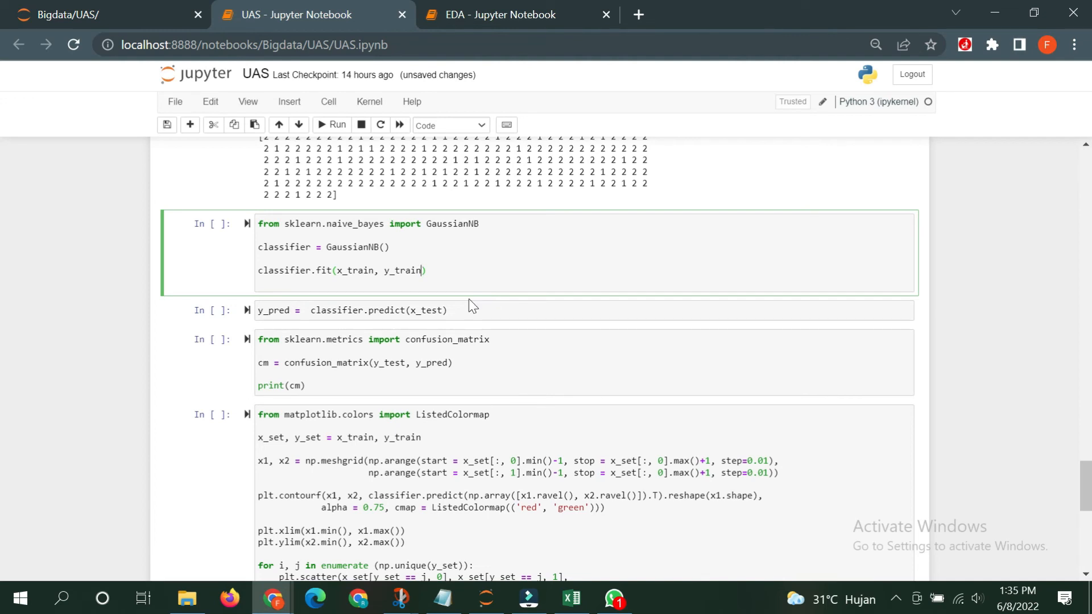
click(329, 129)
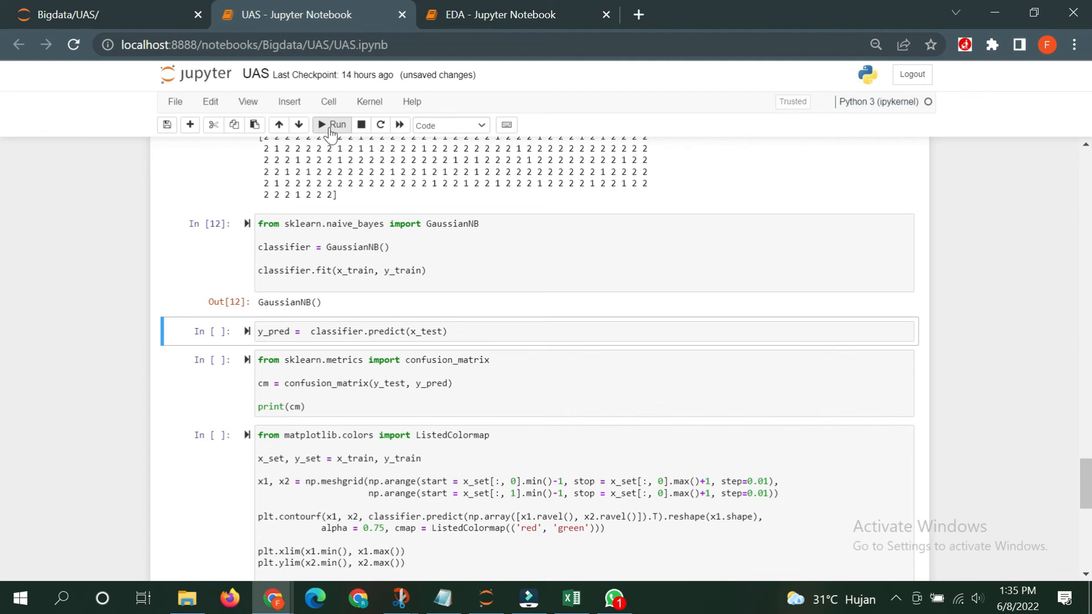
click(331, 131)
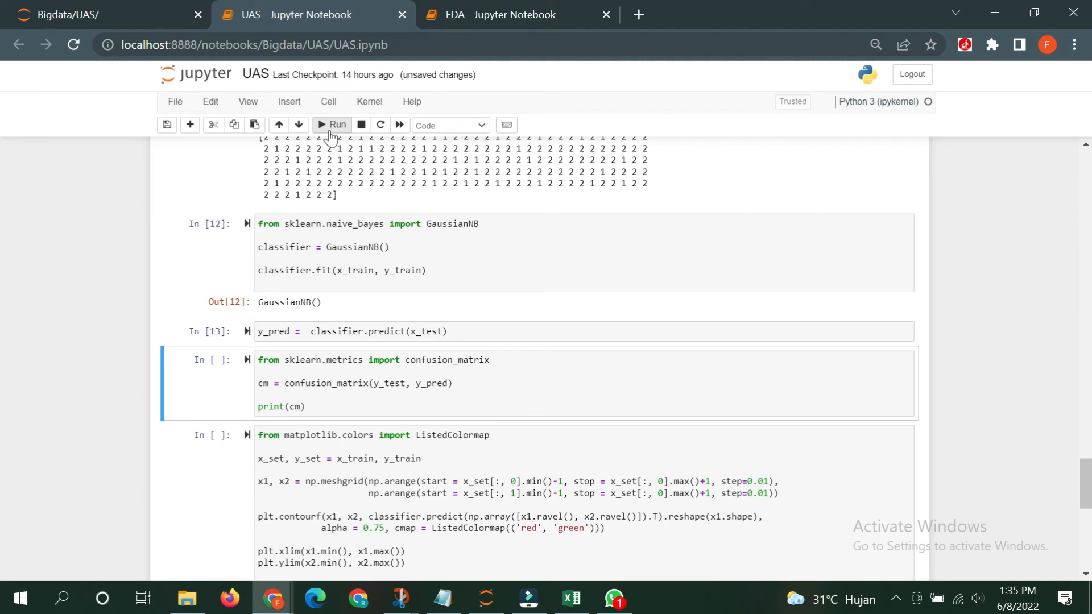
Run the confusion_matrix cell and the ListedColormap cell that plots the Naive Bayes classification of the training data.
click(329, 132)
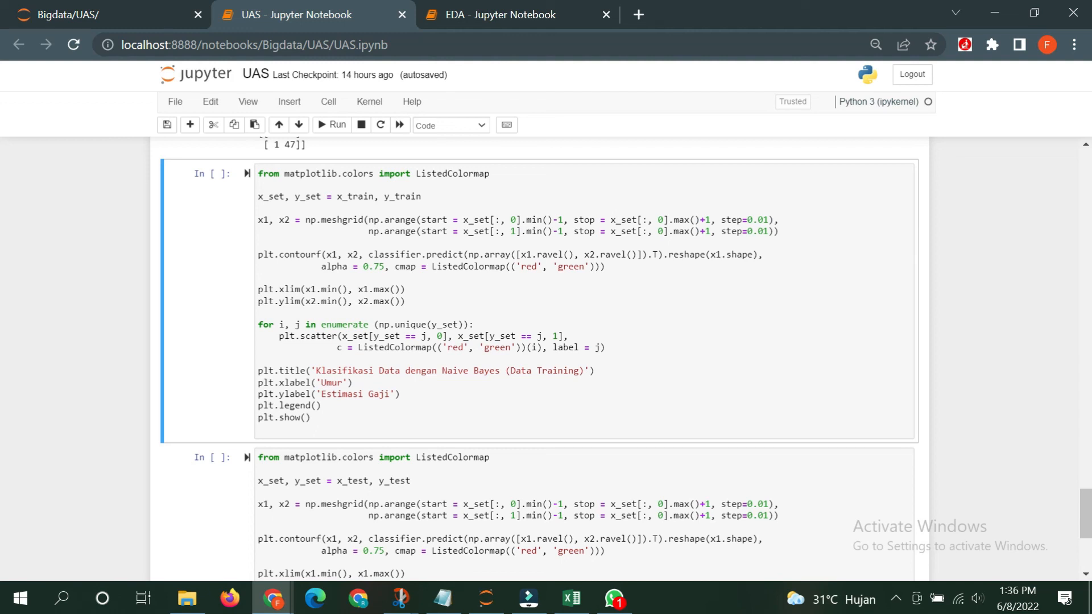
click(333, 126)
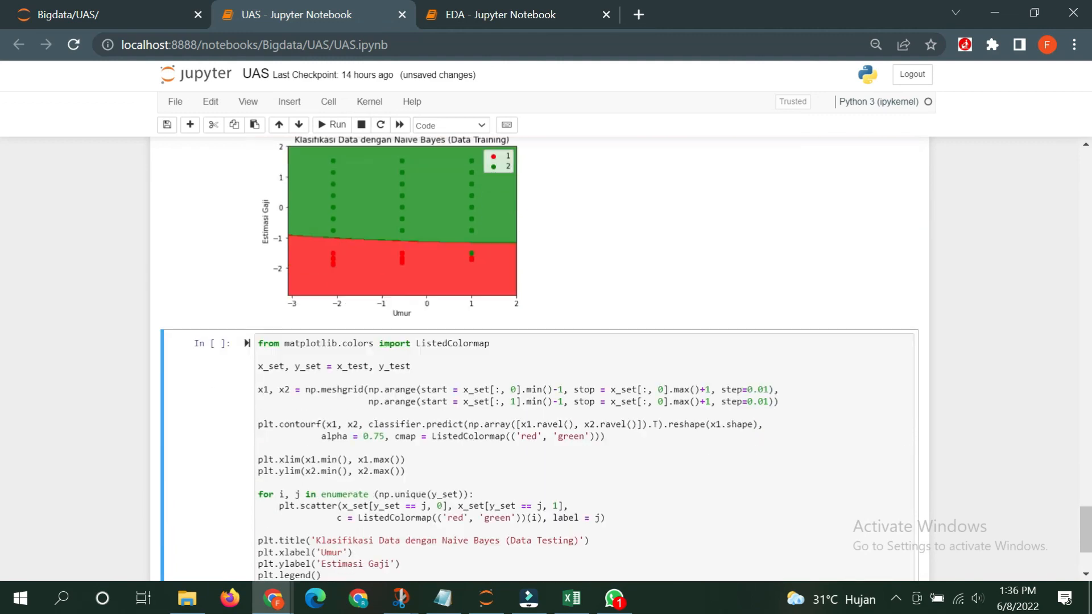
scroll(345, 322, up, 3)
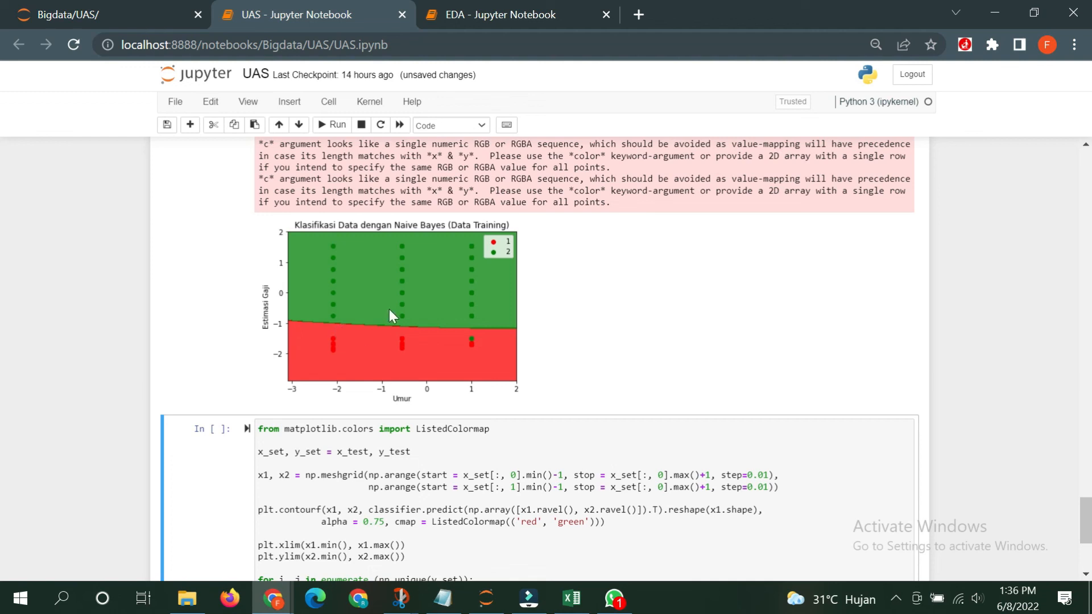
Run the last ListedColormap cell to plot the Naive Bayes classification of the testing data, and view the plot.
scroll(500, 302, down, 4)
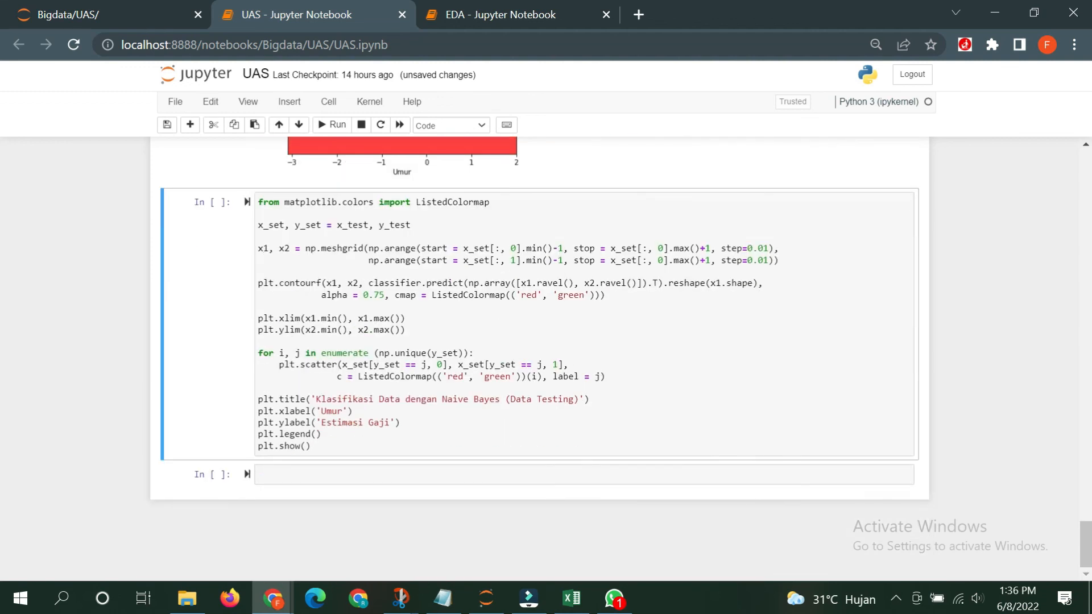
click(493, 296)
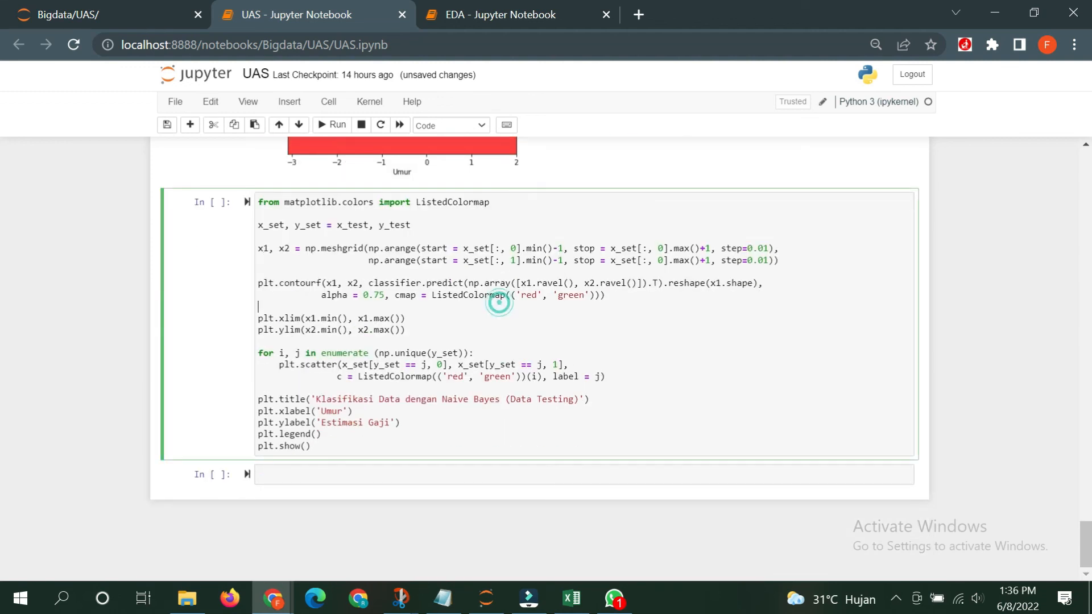
click(329, 124)
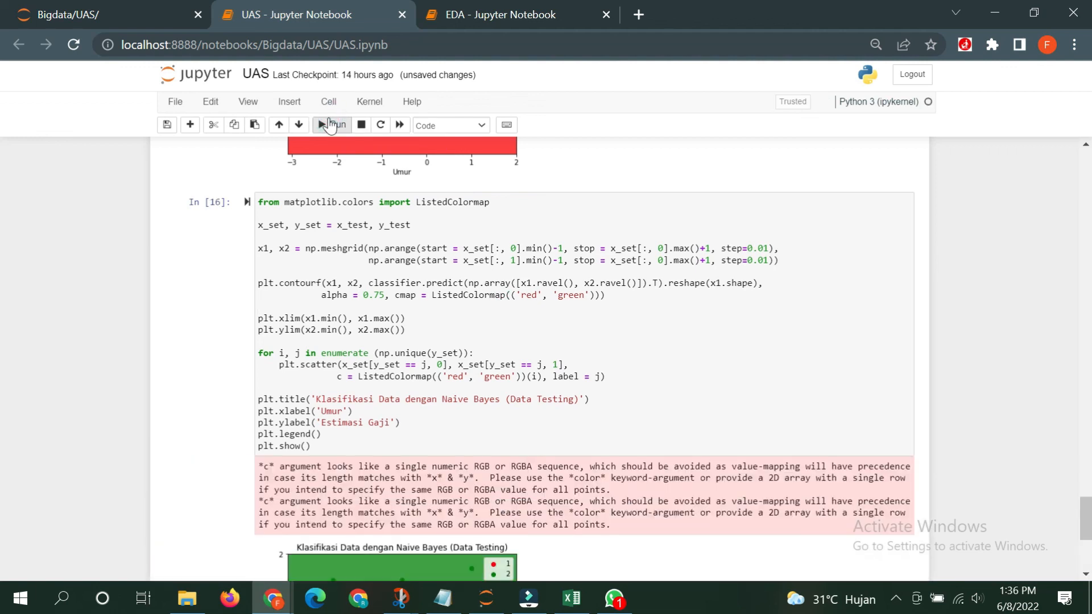
scroll(390, 260, down, 2)
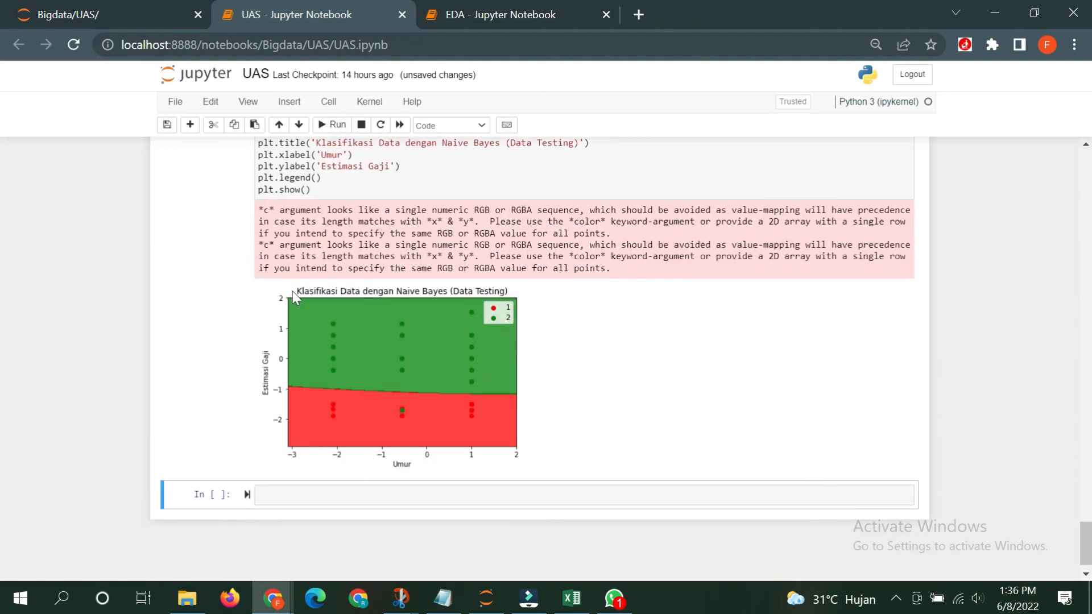